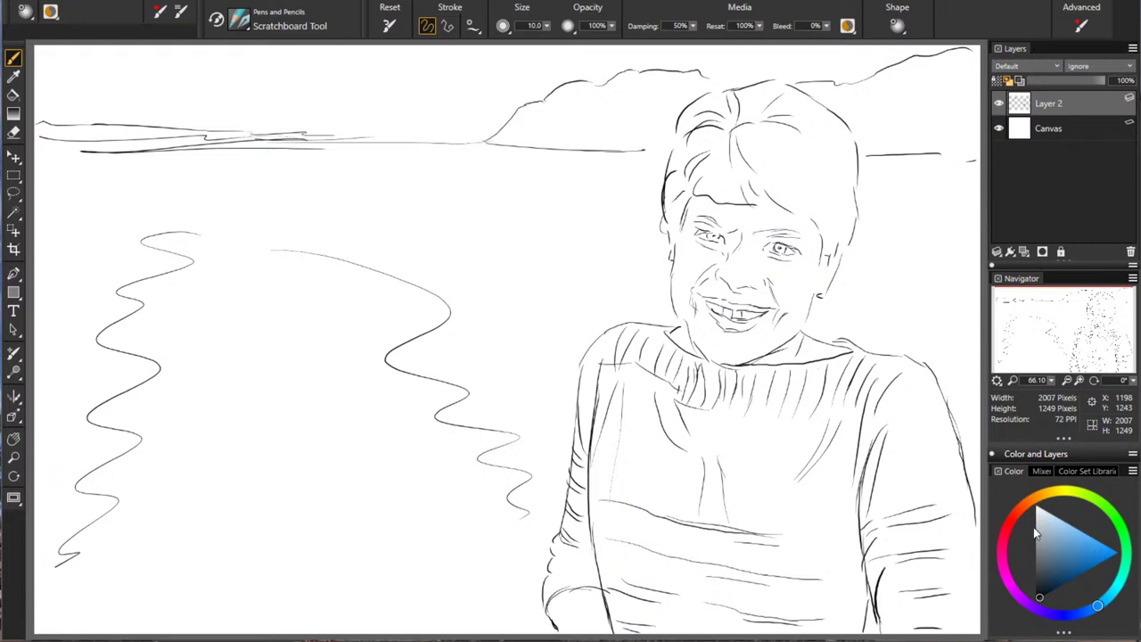
# Add a new layer beneath the Layer 2 sketch, and toggle the sketch's visibility off and on
pyautogui.click(1025, 253)
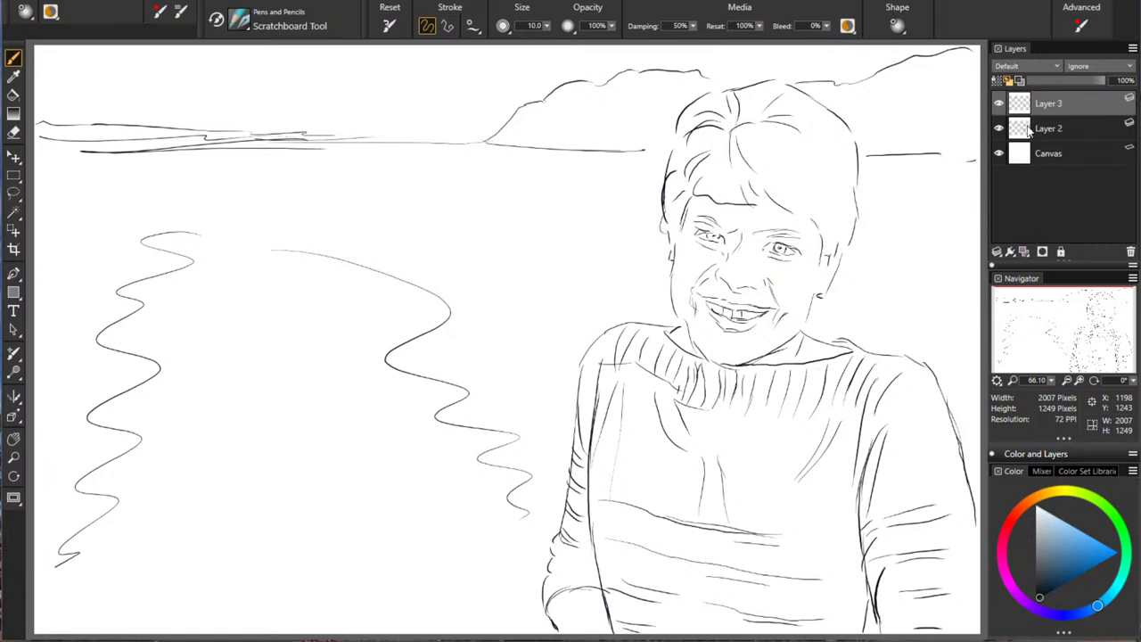
pyautogui.moveTo(1043, 111); pyautogui.dragTo(1046, 141)
pyautogui.click(1048, 104)
pyautogui.click(999, 104)
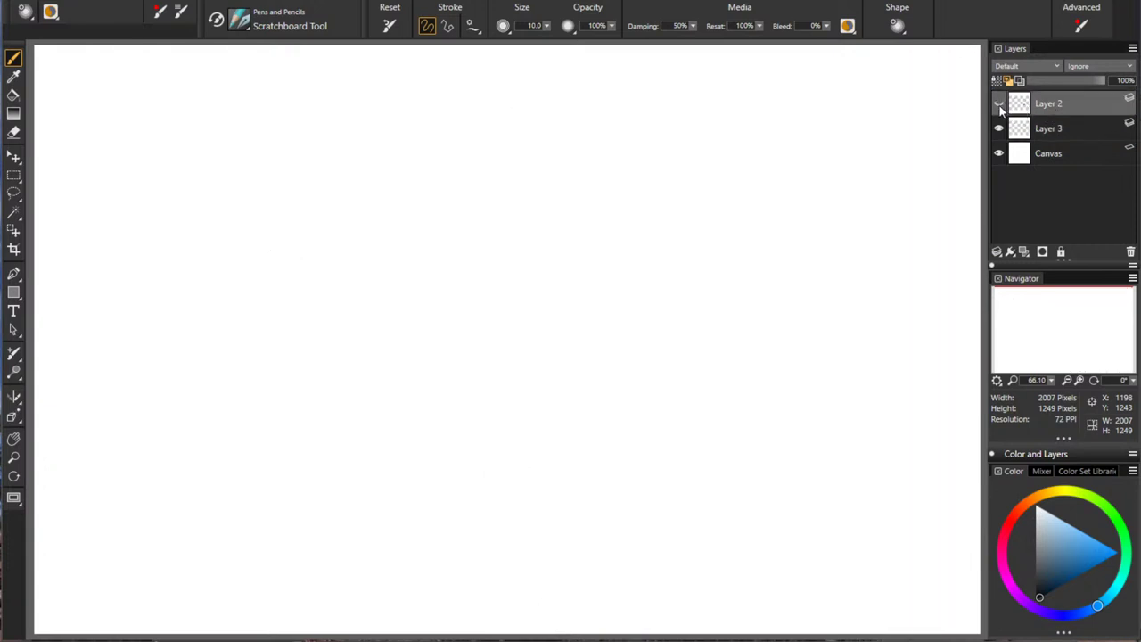
pyautogui.click(999, 104)
# Try the sketch layer below Layer 3, toggle the layers' visibility, and move the sketch back to the top
pyautogui.moveTo(1049, 107); pyautogui.dragTo(1050, 141)
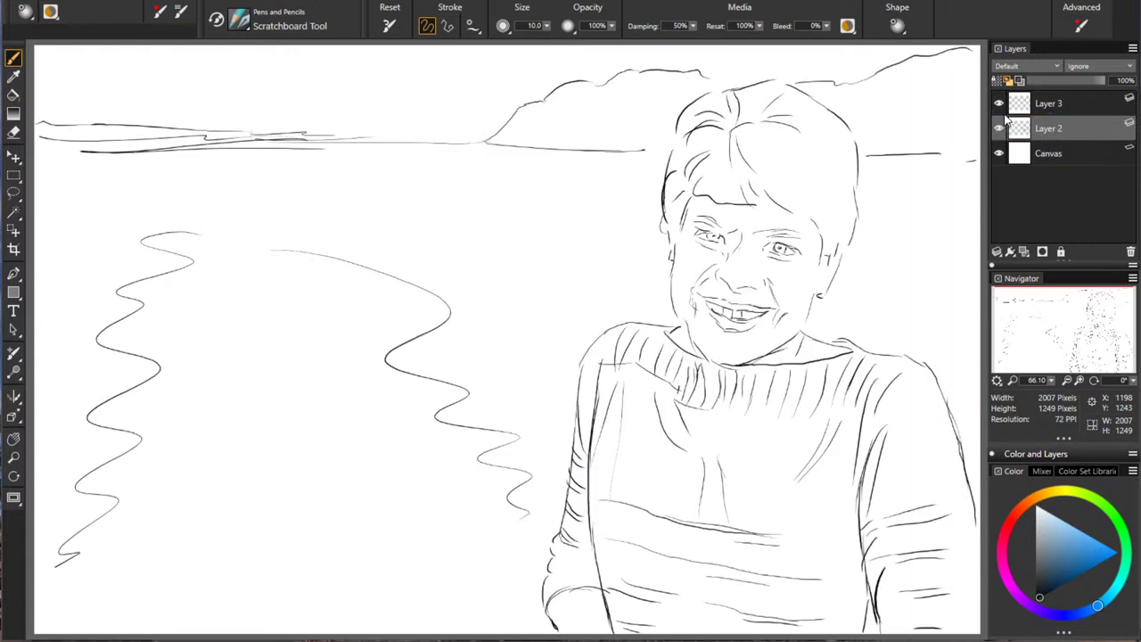
pyautogui.click(999, 104)
pyautogui.click(999, 105)
pyautogui.click(1000, 130)
pyautogui.click(1000, 129)
pyautogui.moveTo(1053, 133); pyautogui.dragTo(1052, 105)
pyautogui.click(1001, 130)
# Add a new layer above Layer 3 and handwrite "The sketch needs to stay" in black on it
pyautogui.click(1045, 129)
pyautogui.click(1023, 250)
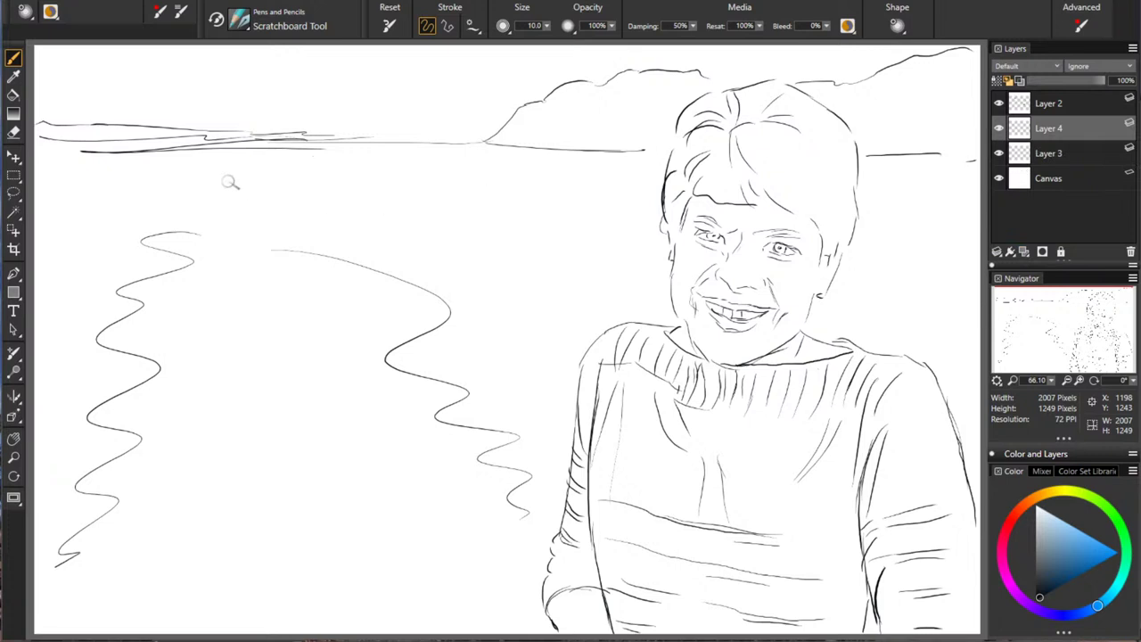
pyautogui.moveTo(213, 176)
pyautogui.mouseDown()
pyautogui.moveTo(211, 223)
pyautogui.moveTo(224, 177)
pyautogui.moveTo(253, 219)
pyautogui.moveTo(265, 214)
pyautogui.mouseUp()
pyautogui.moveTo(332, 192)
pyautogui.mouseDown()
pyautogui.moveTo(314, 210)
pyautogui.moveTo(330, 221)
pyautogui.moveTo(406, 214)
pyautogui.mouseUp()
pyautogui.moveTo(395, 191)
pyautogui.mouseDown()
pyautogui.moveTo(426, 189)
pyautogui.moveTo(442, 214)
pyautogui.moveTo(473, 216)
pyautogui.mouseUp()
pyautogui.moveTo(116, 264)
pyautogui.mouseDown()
pyautogui.moveTo(170, 264)
pyautogui.moveTo(183, 276)
pyautogui.moveTo(223, 283)
pyautogui.mouseUp()
pyautogui.moveTo(243, 245)
pyautogui.mouseDown()
pyautogui.moveTo(243, 284)
pyautogui.moveTo(258, 284)
pyautogui.mouseUp()
pyautogui.moveTo(335, 241)
pyautogui.mouseDown()
pyautogui.moveTo(338, 276)
pyautogui.moveTo(351, 254)
pyautogui.mouseUp()
pyautogui.moveTo(358, 253)
pyautogui.mouseDown()
pyautogui.moveTo(378, 268)
pyautogui.moveTo(372, 255)
pyautogui.mouseUp()
pyautogui.moveTo(443, 245)
pyautogui.mouseDown()
pyautogui.moveTo(422, 275)
pyautogui.moveTo(457, 274)
pyautogui.mouseUp()
pyautogui.moveTo(444, 251)
pyautogui.mouseDown()
pyautogui.moveTo(514, 252)
pyautogui.moveTo(487, 291)
pyautogui.mouseUp()
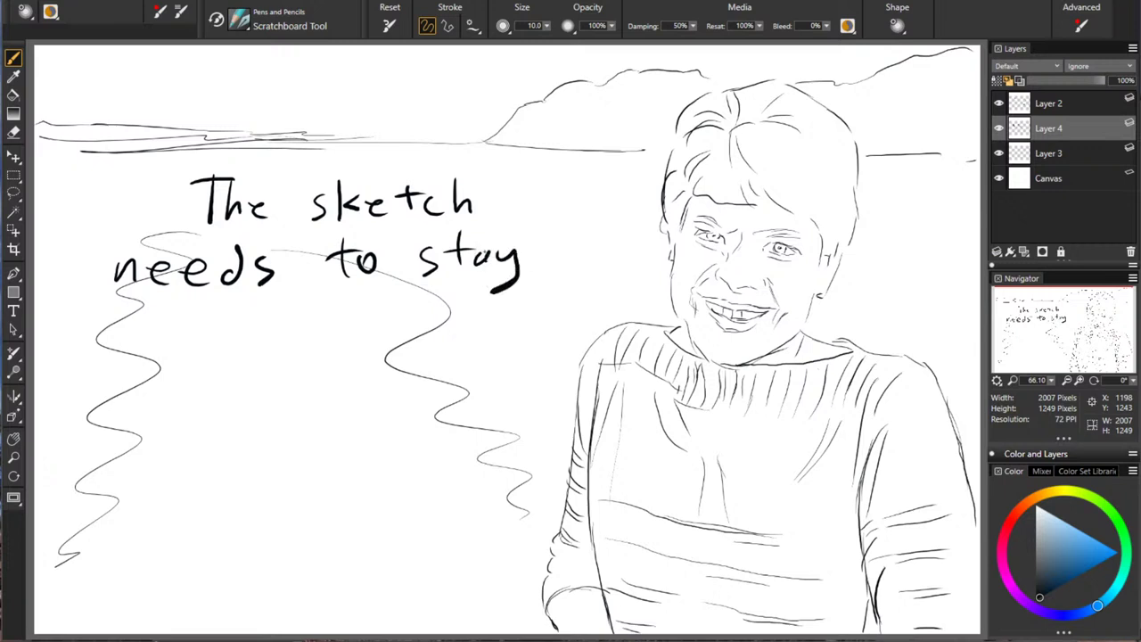
# Handwrite the third line of the note, "on the top layer", below "needs to stay"
pyautogui.moveTo(109, 322)
pyautogui.mouseDown()
pyautogui.moveTo(137, 346)
pyautogui.moveTo(185, 344)
pyautogui.moveTo(203, 322)
pyautogui.mouseUp()
pyautogui.moveTo(205, 309); pyautogui.dragTo(223, 339)
pyautogui.moveTo(228, 326)
pyautogui.mouseDown()
pyautogui.moveTo(249, 321)
pyautogui.moveTo(256, 337)
pyautogui.mouseUp()
pyautogui.moveTo(306, 299)
pyautogui.mouseDown()
pyautogui.moveTo(298, 334)
pyautogui.moveTo(331, 315)
pyautogui.mouseUp()
pyautogui.moveTo(337, 314)
pyautogui.mouseDown()
pyautogui.moveTo(362, 353)
pyautogui.moveTo(380, 335)
pyautogui.mouseUp()
pyautogui.moveTo(424, 296); pyautogui.dragTo(426, 335)
pyautogui.moveTo(453, 313)
pyautogui.mouseDown()
pyautogui.moveTo(437, 326)
pyautogui.moveTo(455, 331)
pyautogui.mouseUp()
pyautogui.moveTo(464, 314)
pyautogui.mouseDown()
pyautogui.moveTo(489, 327)
pyautogui.moveTo(475, 356)
pyautogui.mouseUp()
pyautogui.moveTo(495, 318)
pyautogui.mouseDown()
pyautogui.moveTo(518, 310)
pyautogui.moveTo(520, 326)
pyautogui.mouseUp()
pyautogui.moveTo(525, 324); pyautogui.dragTo(544, 308)
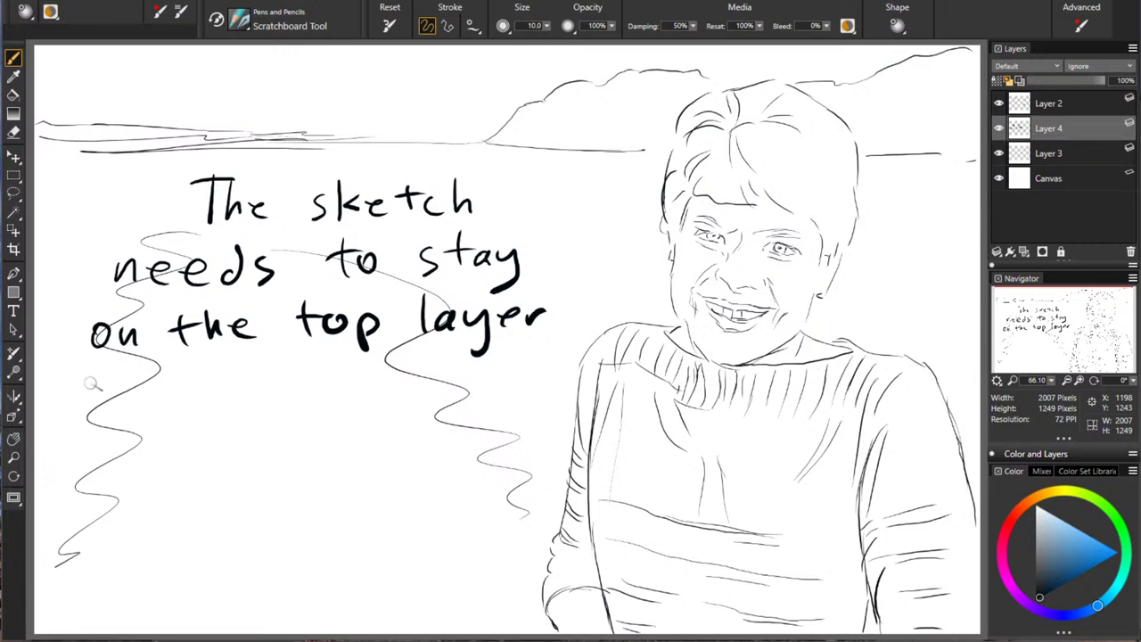
# Continue the handwritten note with the line "to serve as a"
pyautogui.moveTo(99, 374); pyautogui.dragTo(94, 411)
pyautogui.moveTo(80, 396); pyautogui.dragTo(114, 390)
pyautogui.moveTo(134, 394); pyautogui.dragTo(207, 403)
pyautogui.moveTo(223, 385)
pyautogui.mouseDown()
pyautogui.moveTo(224, 403)
pyautogui.moveTo(242, 384)
pyautogui.moveTo(272, 382)
pyautogui.moveTo(307, 403)
pyautogui.mouseUp()
pyautogui.moveTo(375, 381)
pyautogui.mouseDown()
pyautogui.moveTo(378, 403)
pyautogui.moveTo(399, 403)
pyautogui.mouseUp()
pyautogui.moveTo(471, 378); pyautogui.dragTo(492, 398)
# Finish the note with "constant reference" and draw a bent arrow from it toward the sketch's entry in the layer list
pyautogui.moveTo(87, 448)
pyautogui.mouseDown()
pyautogui.moveTo(121, 457)
pyautogui.moveTo(113, 467)
pyautogui.moveTo(173, 465)
pyautogui.mouseUp()
pyautogui.moveTo(200, 423); pyautogui.dragTo(202, 462)
pyautogui.moveTo(185, 439)
pyautogui.mouseDown()
pyautogui.moveTo(200, 463)
pyautogui.moveTo(234, 458)
pyautogui.mouseUp()
pyautogui.moveTo(248, 440); pyautogui.dragTo(264, 458)
pyautogui.moveTo(266, 442); pyautogui.dragTo(278, 458)
pyautogui.moveTo(290, 418); pyautogui.dragTo(292, 451)
pyautogui.moveTo(281, 437)
pyautogui.mouseDown()
pyautogui.moveTo(315, 432)
pyautogui.moveTo(369, 435)
pyautogui.mouseUp()
pyautogui.moveTo(373, 437); pyautogui.dragTo(412, 451)
pyautogui.moveTo(401, 437); pyautogui.dragTo(459, 451)
pyautogui.moveTo(458, 440)
pyautogui.mouseDown()
pyautogui.moveTo(551, 429)
pyautogui.moveTo(565, 446)
pyautogui.moveTo(588, 435)
pyautogui.moveTo(606, 454)
pyautogui.moveTo(862, 424)
pyautogui.moveTo(880, 412)
pyautogui.moveTo(893, 91)
pyautogui.moveTo(950, 123)
pyautogui.mouseUp()
# Toggle the sketch layer off and on, and hide the handwritten note layer
pyautogui.click(999, 104)
pyautogui.click(999, 104)
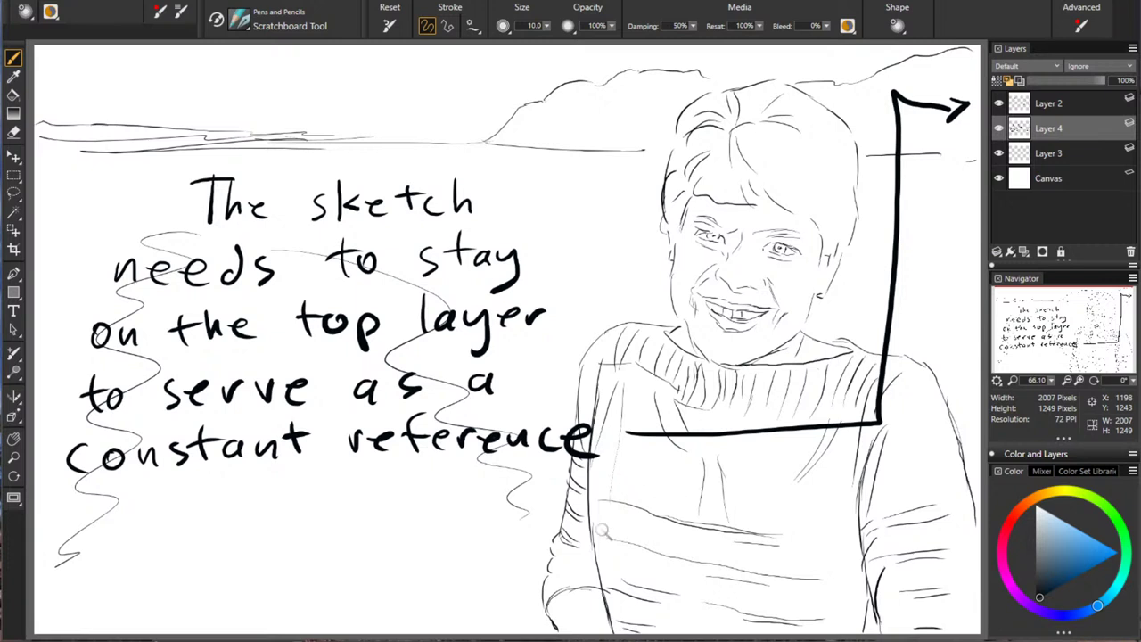
pyautogui.click(998, 128)
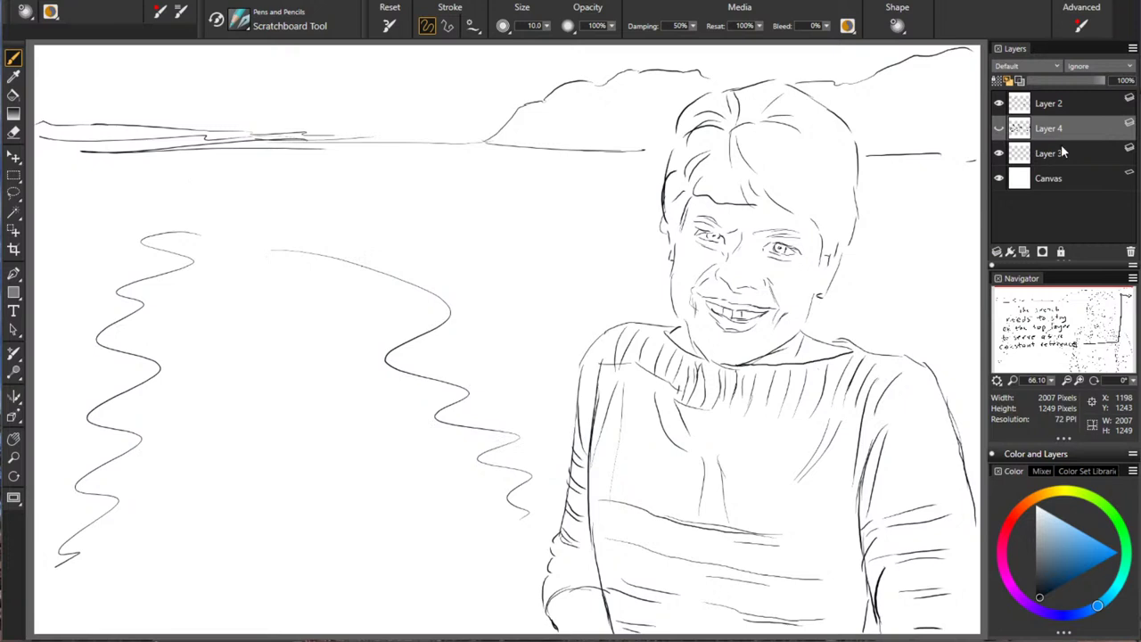
# Make Layer 3 the active layer and move the reference image window off the canvas
pyautogui.click(1062, 151)
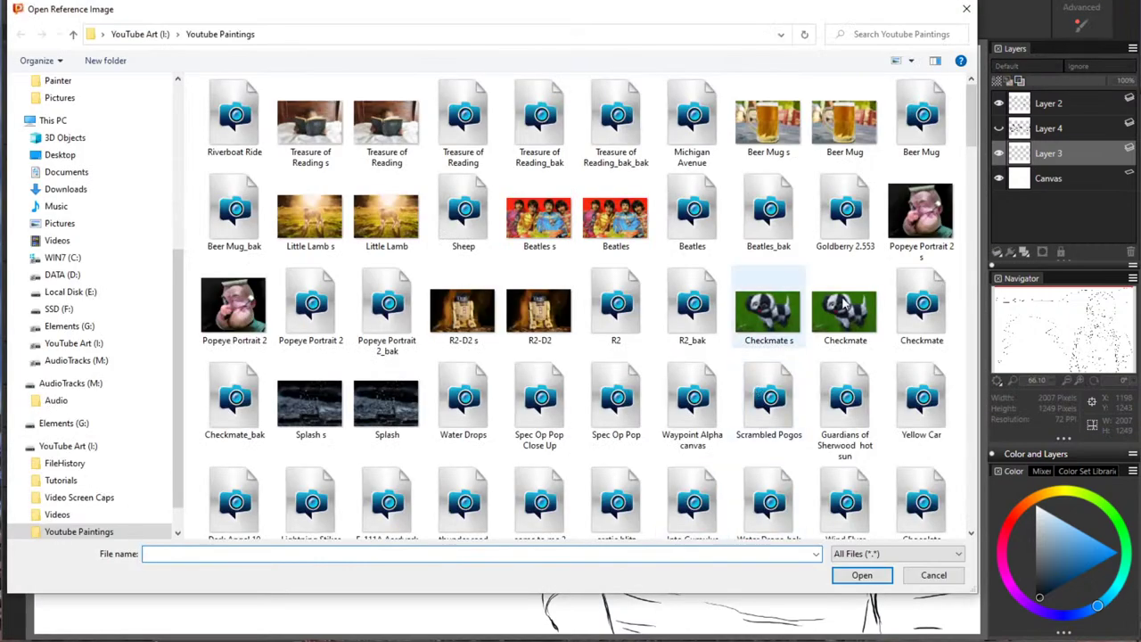
pyautogui.moveTo(487, 18); pyautogui.dragTo(1140, 124)
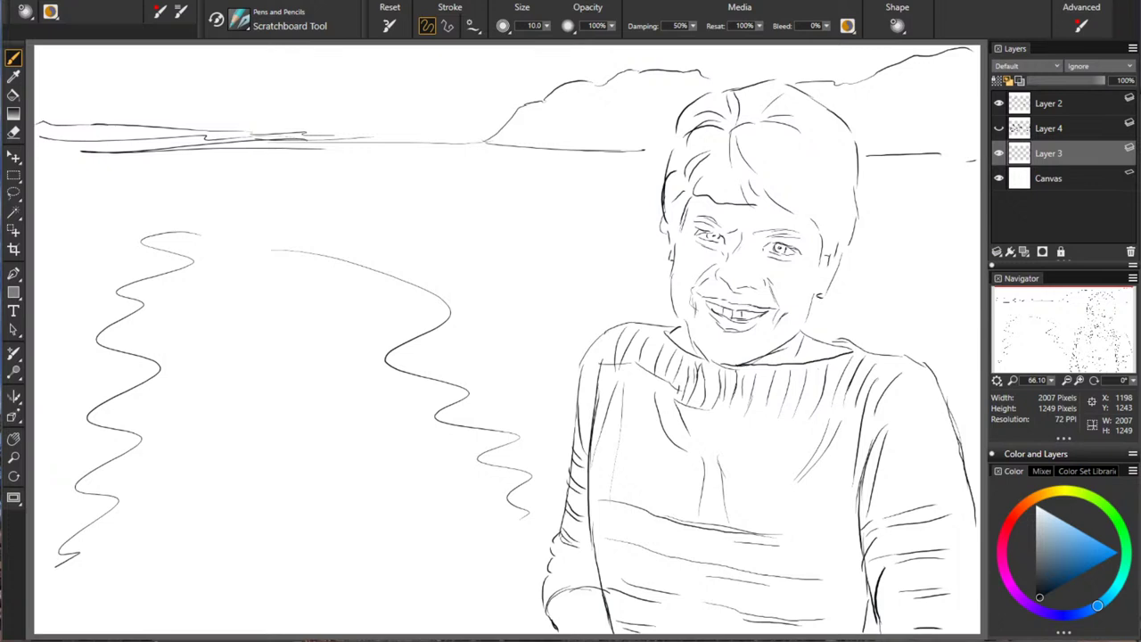
# Choose a light orange skin tone and paint the left edge of the face down to the chin with brush size 34.9
pyautogui.click(1017, 512)
pyautogui.click(1083, 550)
pyautogui.moveTo(706, 263)
pyautogui.mouseDown()
pyautogui.moveTo(691, 258)
pyautogui.moveTo(689, 306)
pyautogui.mouseUp()
pyautogui.moveTo(688, 239); pyautogui.dragTo(694, 325)
pyautogui.moveTo(681, 257)
pyautogui.mouseDown()
pyautogui.moveTo(683, 241)
pyautogui.moveTo(681, 297)
pyautogui.mouseUp()
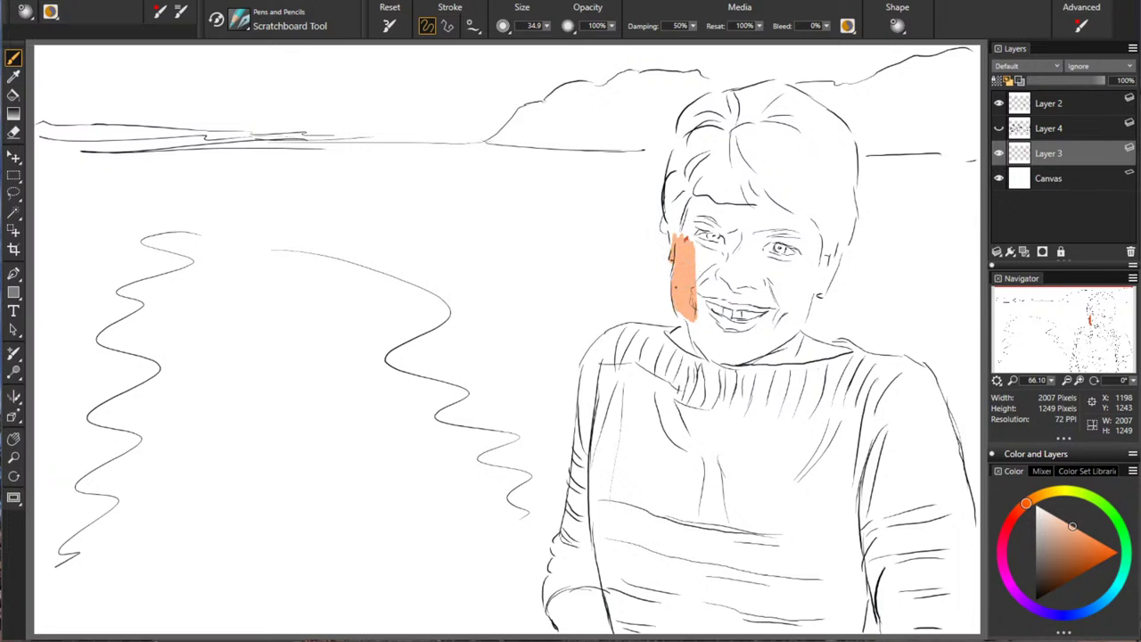
pyautogui.moveTo(677, 308); pyautogui.dragTo(716, 356)
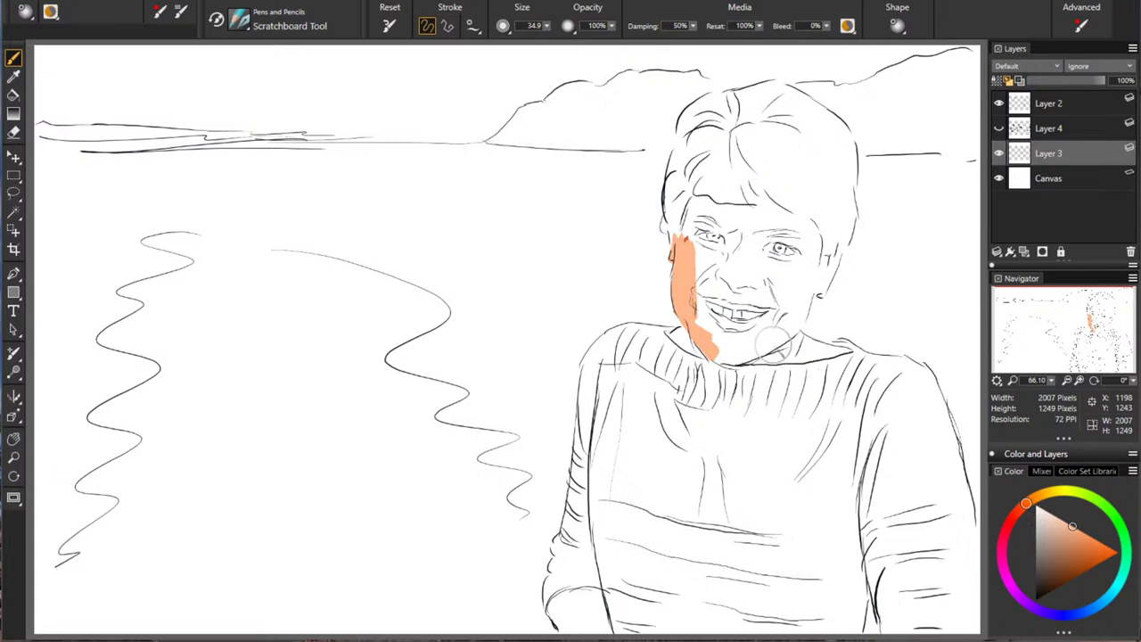
# Fill the chin, lower right cheek and upper lip with light orange, leaving the teeth white
pyautogui.moveTo(718, 356)
pyautogui.mouseDown()
pyautogui.moveTo(755, 351)
pyautogui.moveTo(796, 324)
pyautogui.moveTo(808, 288)
pyautogui.moveTo(765, 330)
pyautogui.moveTo(710, 317)
pyautogui.moveTo(722, 310)
pyautogui.moveTo(745, 333)
pyautogui.moveTo(795, 297)
pyautogui.mouseUp()
pyautogui.hotkey('ctrl', 'z')
pyautogui.moveTo(705, 305)
pyautogui.mouseDown()
pyautogui.moveTo(704, 328)
pyautogui.moveTo(748, 339)
pyautogui.moveTo(772, 329)
pyautogui.mouseUp()
pyautogui.moveTo(803, 294)
pyautogui.mouseDown()
pyautogui.moveTo(755, 288)
pyautogui.moveTo(702, 299)
pyautogui.moveTo(762, 308)
pyautogui.mouseUp()
pyautogui.moveTo(785, 296); pyautogui.dragTo(722, 290)
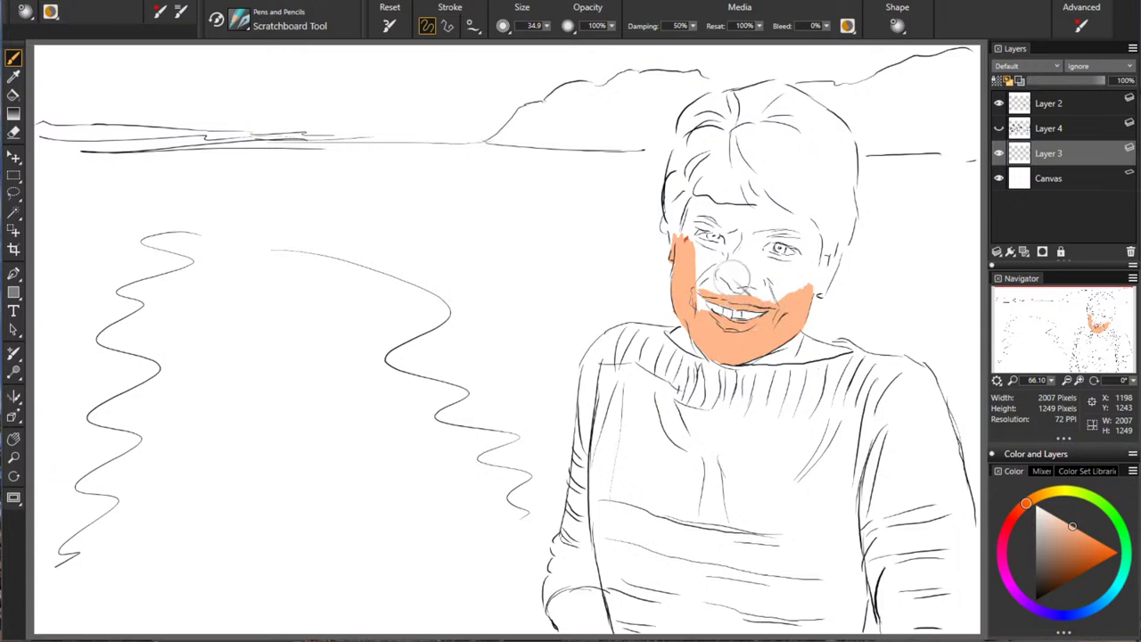
# Paint the left temple, forehead, nose bridge and skin around the eyes light orange, leaving the eyes white
pyautogui.moveTo(708, 239)
pyautogui.mouseDown()
pyautogui.moveTo(678, 214)
pyautogui.moveTo(694, 204)
pyautogui.mouseUp()
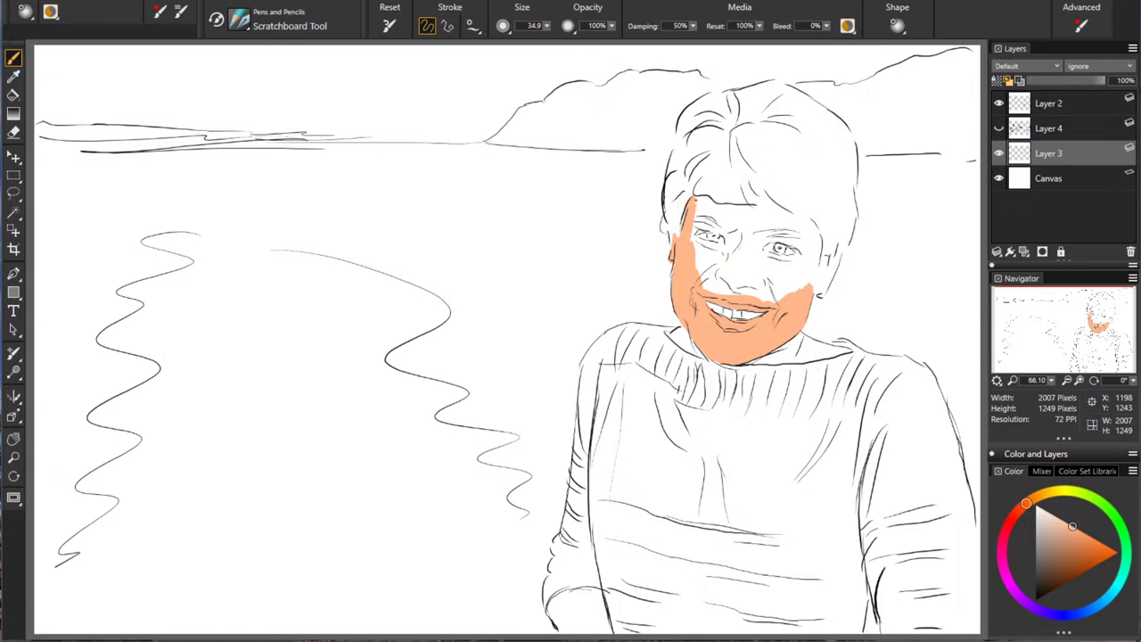
pyautogui.moveTo(717, 207)
pyautogui.mouseDown()
pyautogui.moveTo(759, 214)
pyautogui.moveTo(733, 227)
pyautogui.moveTo(740, 196)
pyautogui.moveTo(742, 218)
pyautogui.moveTo(740, 196)
pyautogui.moveTo(726, 223)
pyautogui.moveTo(688, 223)
pyautogui.moveTo(719, 214)
pyautogui.moveTo(693, 236)
pyautogui.moveTo(724, 220)
pyautogui.mouseUp()
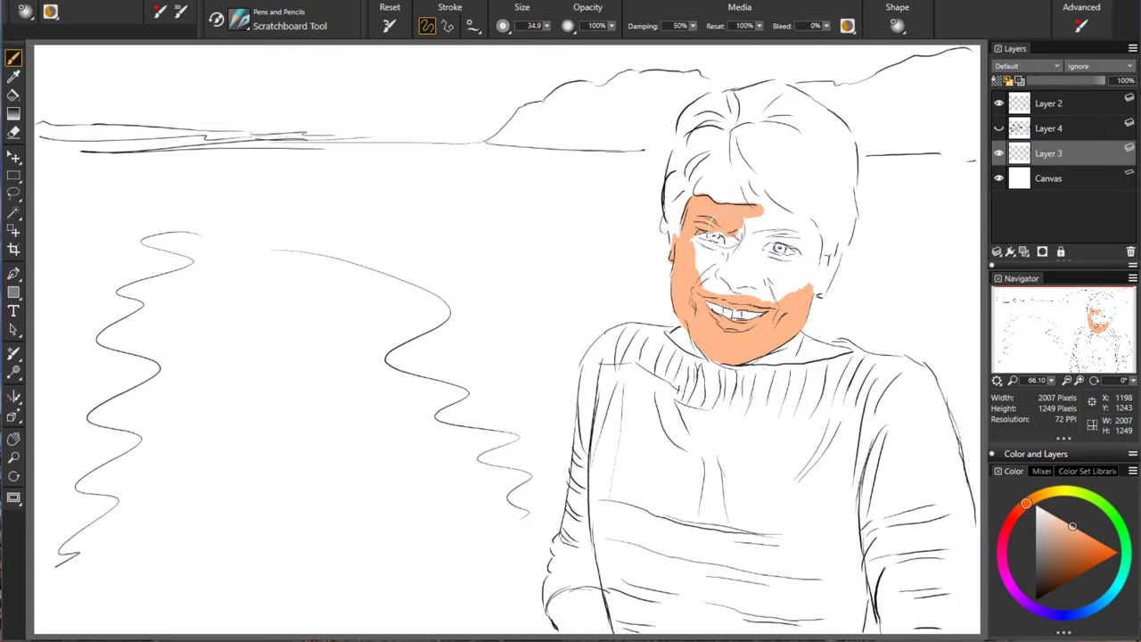
pyautogui.moveTo(746, 225)
pyautogui.mouseDown()
pyautogui.moveTo(732, 249)
pyautogui.moveTo(739, 263)
pyautogui.moveTo(757, 238)
pyautogui.mouseUp()
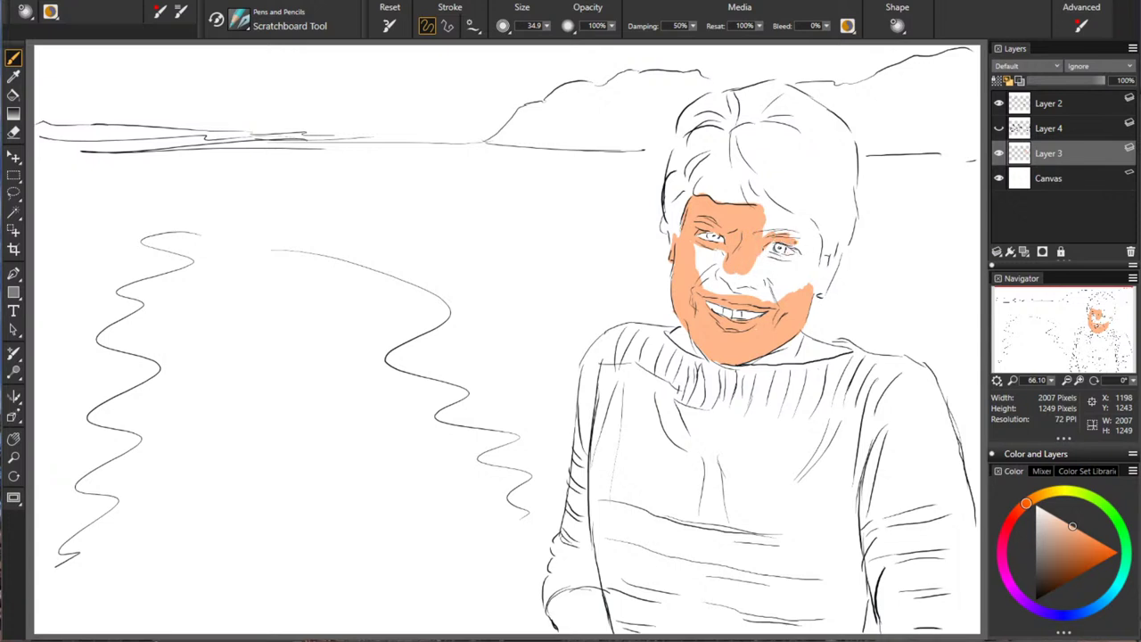
pyautogui.moveTo(772, 259); pyautogui.dragTo(804, 251)
# Fill the cheeks, nose, remaining forehead up to the hairline and the right ear with light orange
pyautogui.moveTo(804, 294); pyautogui.dragTo(700, 252)
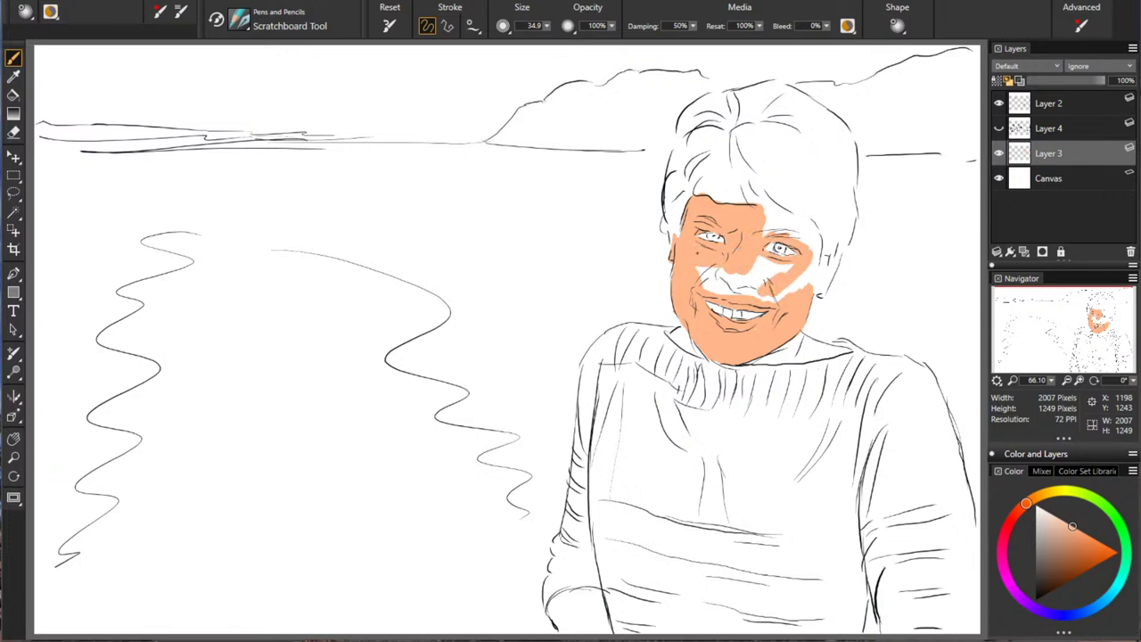
pyautogui.moveTo(784, 273)
pyautogui.mouseDown()
pyautogui.moveTo(763, 262)
pyautogui.moveTo(752, 286)
pyautogui.moveTo(731, 293)
pyautogui.moveTo(812, 295)
pyautogui.moveTo(800, 274)
pyautogui.moveTo(809, 301)
pyautogui.mouseUp()
pyautogui.moveTo(784, 217)
pyautogui.mouseDown()
pyautogui.moveTo(743, 186)
pyautogui.moveTo(756, 223)
pyautogui.moveTo(738, 185)
pyautogui.moveTo(763, 191)
pyautogui.moveTo(760, 175)
pyautogui.moveTo(777, 210)
pyautogui.moveTo(762, 223)
pyautogui.moveTo(776, 228)
pyautogui.moveTo(761, 228)
pyautogui.moveTo(808, 224)
pyautogui.moveTo(812, 265)
pyautogui.mouseUp()
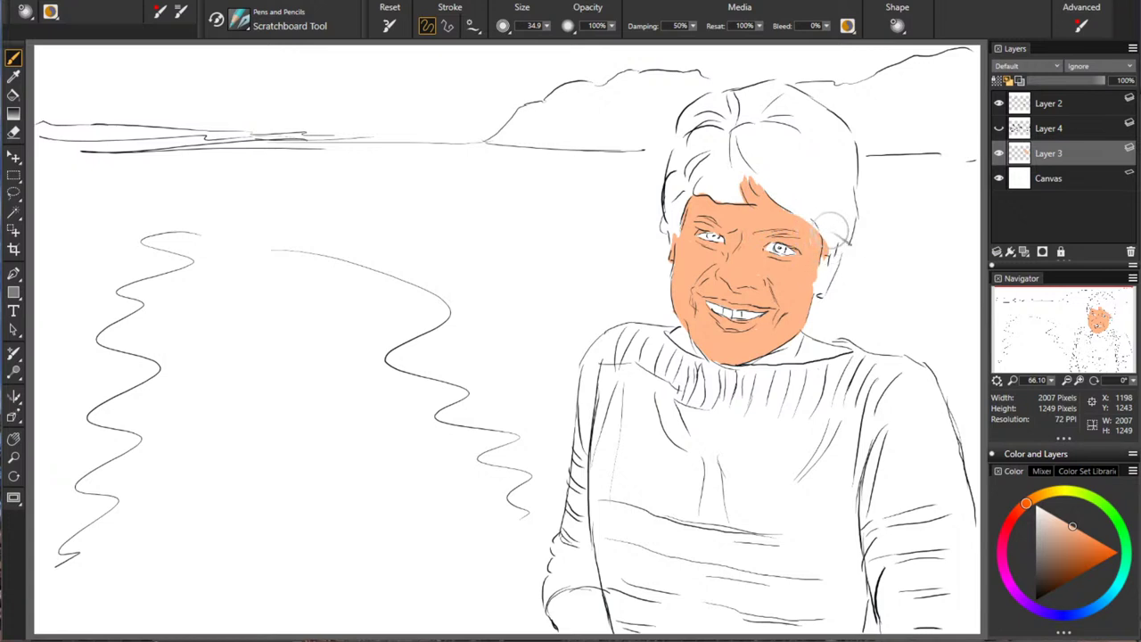
pyautogui.moveTo(836, 278)
pyautogui.mouseDown()
pyautogui.moveTo(826, 265)
pyautogui.moveTo(822, 284)
pyautogui.mouseUp()
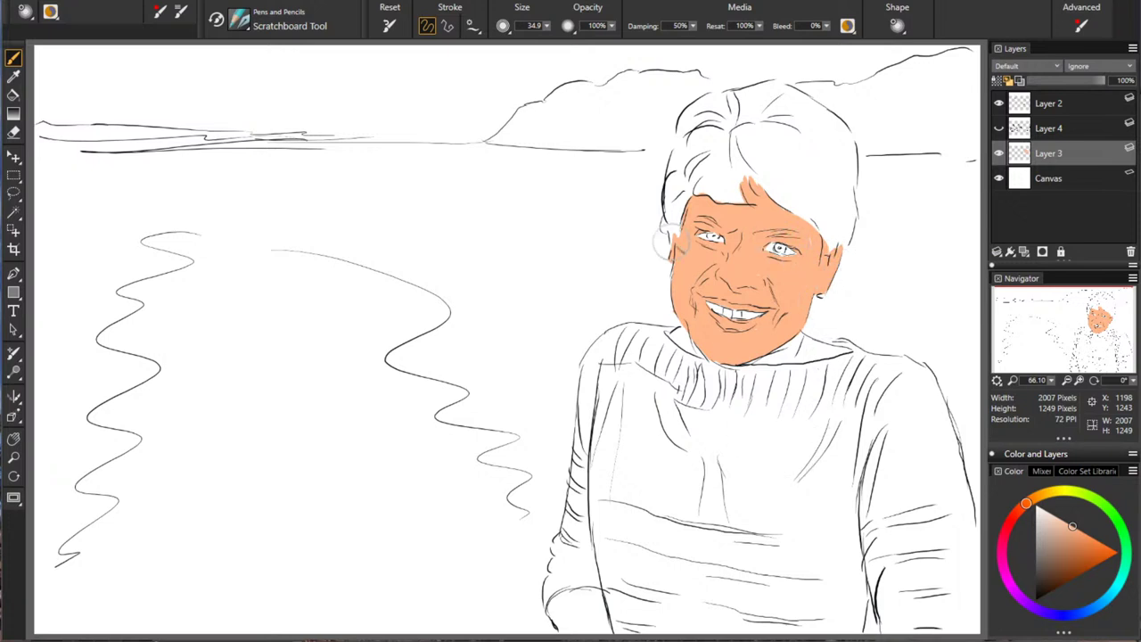
# Show the handwritten note layer again and delete it
pyautogui.click(1048, 128)
pyautogui.click(998, 129)
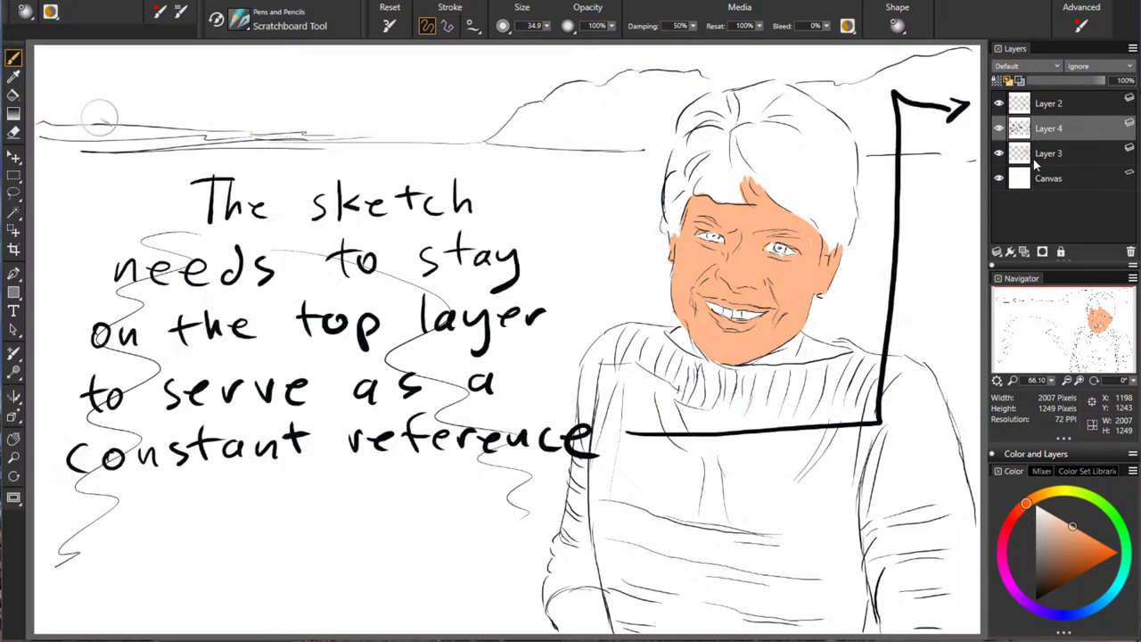
pyautogui.click(1130, 252)
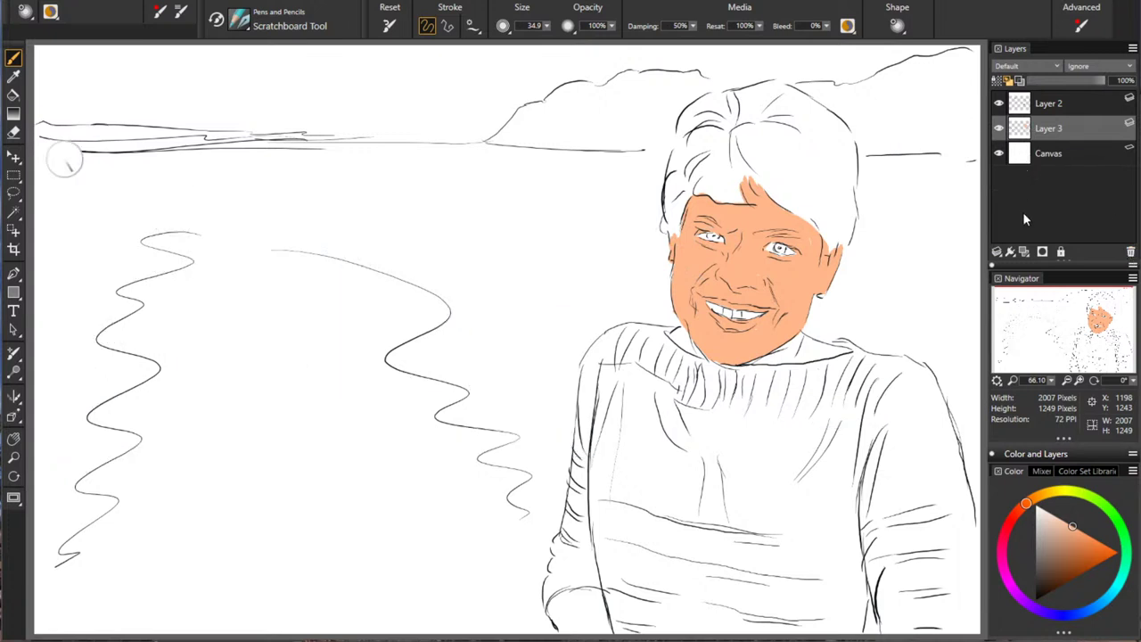
# Add a new layer between the sketch and the face paint, set the brush size to 18.2, and keep the new layer active
pyautogui.click(1024, 253)
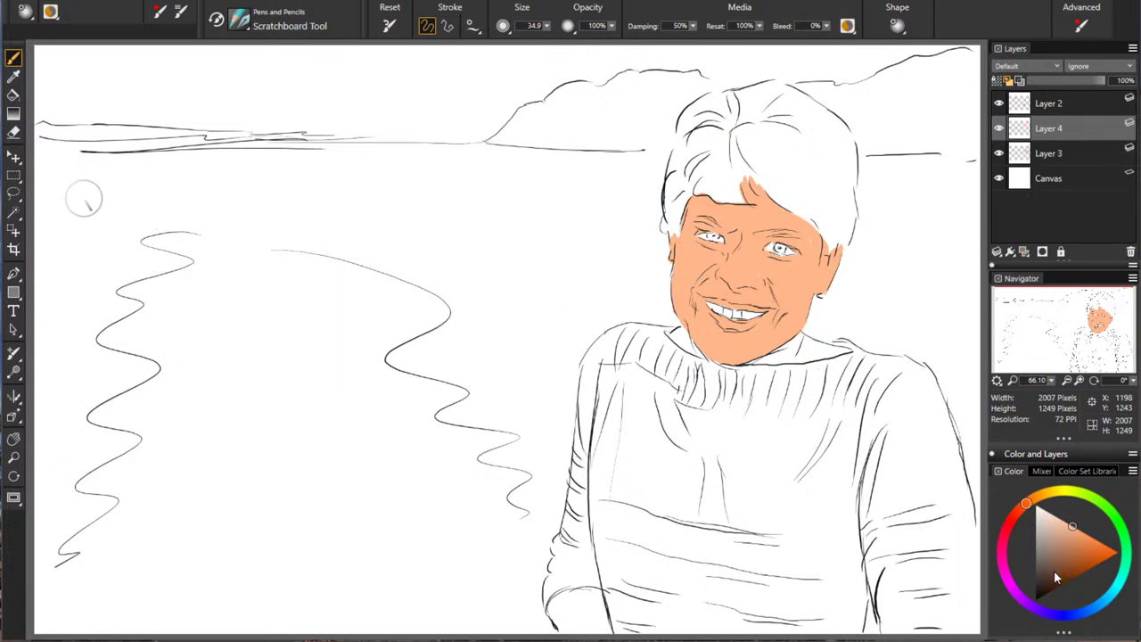
pyautogui.keyDown('ctrl'); pyautogui.keyDown('alt'); pyautogui.moveTo(185, 84); pyautogui.dragTo(192, 92); pyautogui.keyUp('alt'); pyautogui.keyUp('ctrl')
pyautogui.click(1068, 152)
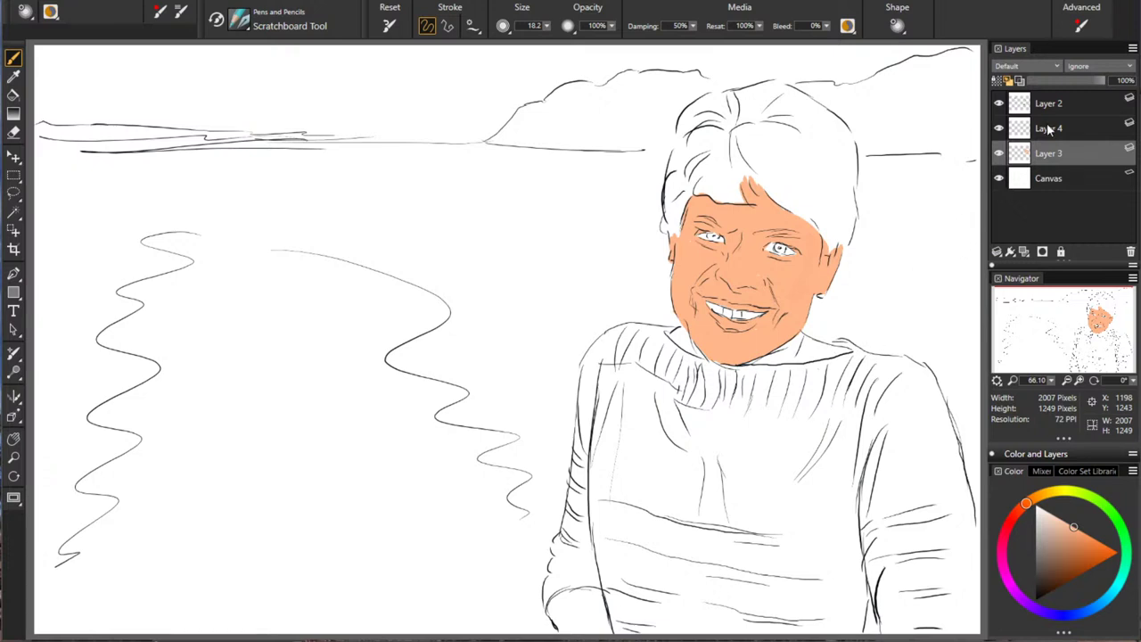
pyautogui.click(1011, 130)
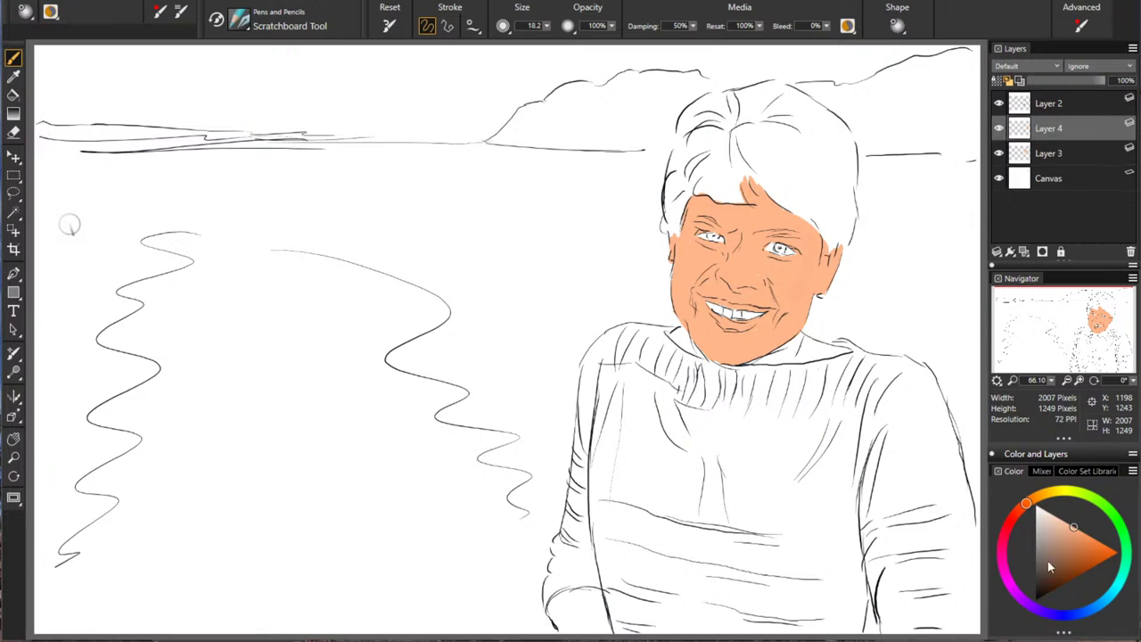
# Handwrite "To make the portrait easier," in black across the upper part of the canvas
pyautogui.moveTo(181, 79)
pyautogui.mouseDown()
pyautogui.moveTo(181, 101)
pyautogui.moveTo(197, 78)
pyautogui.moveTo(261, 82)
pyautogui.moveTo(275, 95)
pyautogui.mouseUp()
pyautogui.moveTo(278, 64)
pyautogui.mouseDown()
pyautogui.moveTo(299, 78)
pyautogui.moveTo(321, 96)
pyautogui.mouseUp()
pyautogui.moveTo(366, 59)
pyautogui.mouseDown()
pyautogui.moveTo(368, 96)
pyautogui.moveTo(378, 73)
pyautogui.mouseUp()
pyautogui.moveTo(384, 54)
pyautogui.mouseDown()
pyautogui.moveTo(397, 95)
pyautogui.moveTo(425, 92)
pyautogui.mouseUp()
pyautogui.moveTo(104, 125)
pyautogui.mouseDown()
pyautogui.moveTo(109, 168)
pyautogui.moveTo(114, 142)
pyautogui.mouseUp()
pyautogui.moveTo(144, 128); pyautogui.dragTo(210, 119)
pyautogui.moveTo(220, 133)
pyautogui.mouseDown()
pyautogui.moveTo(244, 120)
pyautogui.moveTo(285, 136)
pyautogui.mouseUp()
pyautogui.moveTo(304, 95); pyautogui.dragTo(305, 135)
pyautogui.moveTo(290, 118)
pyautogui.mouseDown()
pyautogui.moveTo(369, 121)
pyautogui.moveTo(364, 139)
pyautogui.mouseUp()
pyautogui.moveTo(398, 123)
pyautogui.mouseDown()
pyautogui.moveTo(398, 137)
pyautogui.moveTo(435, 135)
pyautogui.moveTo(491, 114)
pyautogui.moveTo(492, 151)
pyautogui.mouseUp()
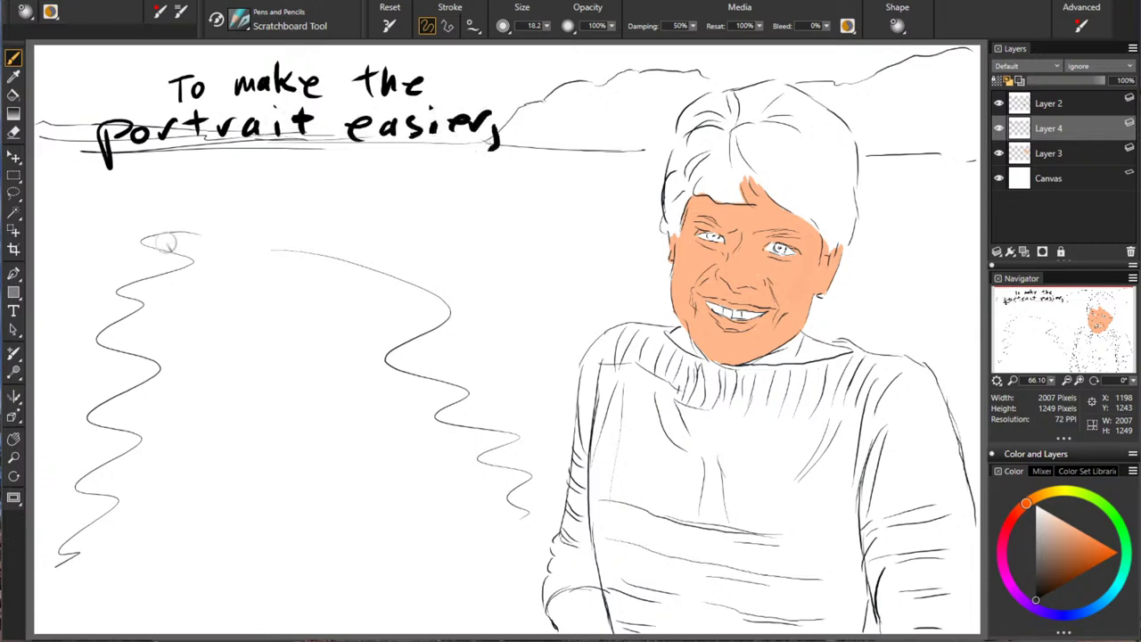
# Handwrite "I am keeping features" as the next line of the note, correcting the misspelled last word
pyautogui.moveTo(86, 178); pyautogui.dragTo(88, 212)
pyautogui.moveTo(152, 196)
pyautogui.mouseDown()
pyautogui.moveTo(153, 213)
pyautogui.moveTo(198, 208)
pyautogui.mouseUp()
pyautogui.moveTo(239, 166); pyautogui.dragTo(239, 211)
pyautogui.moveTo(260, 178)
pyautogui.mouseDown()
pyautogui.moveTo(326, 191)
pyautogui.moveTo(326, 214)
pyautogui.moveTo(334, 200)
pyautogui.moveTo(399, 196)
pyautogui.moveTo(393, 229)
pyautogui.mouseUp()
pyautogui.moveTo(458, 154)
pyautogui.mouseDown()
pyautogui.moveTo(436, 212)
pyautogui.moveTo(469, 181)
pyautogui.moveTo(478, 198)
pyautogui.mouseUp()
pyautogui.moveTo(501, 179); pyautogui.dragTo(501, 198)
pyautogui.moveTo(526, 158)
pyautogui.mouseDown()
pyautogui.moveTo(522, 198)
pyautogui.moveTo(540, 172)
pyautogui.mouseUp()
pyautogui.moveTo(533, 178); pyautogui.dragTo(560, 195)
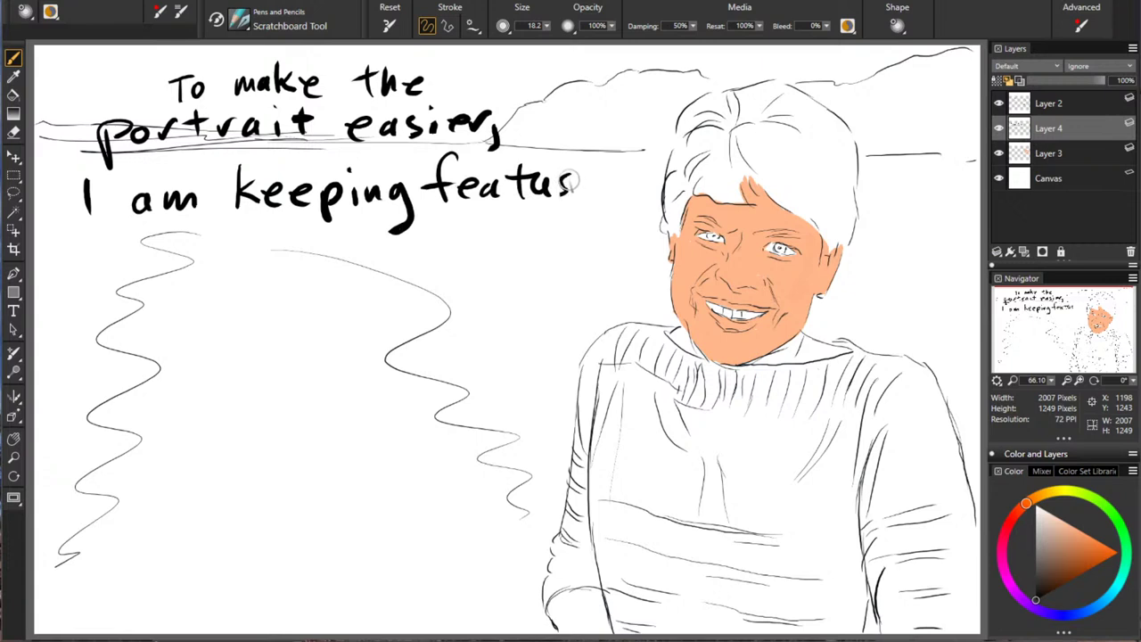
pyautogui.hotkey('ctrl', 'z')
pyautogui.moveTo(556, 182)
pyautogui.mouseDown()
pyautogui.moveTo(574, 176)
pyautogui.moveTo(589, 193)
pyautogui.mouseUp()
pyautogui.moveTo(618, 170)
pyautogui.mouseDown()
pyautogui.moveTo(601, 178)
pyautogui.moveTo(599, 203)
pyautogui.mouseUp()
# Complete the note with the handwritten lines "such as hair, eyes," and "mouth separate"
pyautogui.moveTo(111, 246)
pyautogui.mouseDown()
pyautogui.moveTo(137, 269)
pyautogui.moveTo(184, 241)
pyautogui.moveTo(174, 237)
pyautogui.moveTo(190, 267)
pyautogui.mouseUp()
pyautogui.moveTo(253, 248)
pyautogui.mouseDown()
pyautogui.moveTo(233, 266)
pyautogui.moveTo(251, 268)
pyautogui.mouseUp()
pyautogui.moveTo(282, 237); pyautogui.dragTo(270, 265)
pyautogui.moveTo(313, 225); pyautogui.dragTo(310, 264)
pyautogui.moveTo(312, 255); pyautogui.dragTo(397, 263)
pyautogui.moveTo(399, 255)
pyautogui.mouseDown()
pyautogui.moveTo(417, 246)
pyautogui.moveTo(431, 270)
pyautogui.moveTo(482, 260)
pyautogui.moveTo(495, 280)
pyautogui.moveTo(546, 264)
pyautogui.mouseUp()
pyautogui.moveTo(566, 237)
pyautogui.mouseDown()
pyautogui.moveTo(551, 264)
pyautogui.moveTo(586, 270)
pyautogui.mouseUp()
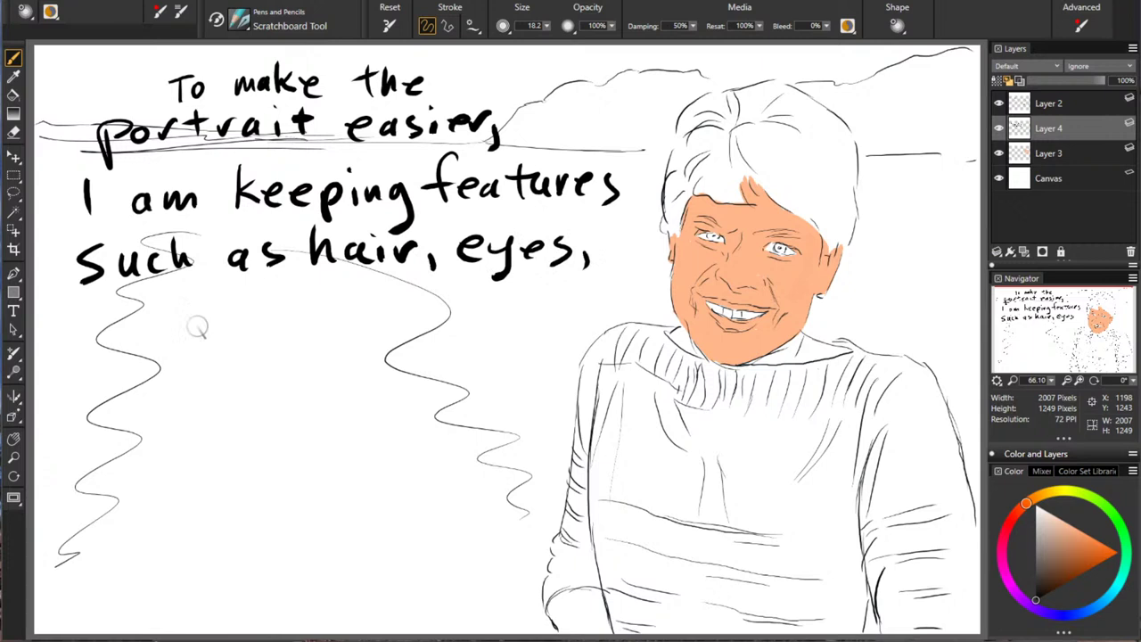
pyautogui.moveTo(85, 312)
pyautogui.mouseDown()
pyautogui.moveTo(125, 333)
pyautogui.moveTo(145, 317)
pyautogui.moveTo(178, 335)
pyautogui.moveTo(223, 303)
pyautogui.mouseUp()
pyautogui.moveTo(205, 283)
pyautogui.mouseDown()
pyautogui.moveTo(210, 319)
pyautogui.moveTo(241, 305)
pyautogui.moveTo(253, 333)
pyautogui.mouseUp()
pyautogui.moveTo(331, 303)
pyautogui.mouseDown()
pyautogui.moveTo(378, 310)
pyautogui.moveTo(389, 299)
pyautogui.moveTo(393, 319)
pyautogui.moveTo(491, 300)
pyautogui.moveTo(505, 312)
pyautogui.moveTo(535, 300)
pyautogui.moveTo(570, 325)
pyautogui.mouseUp()
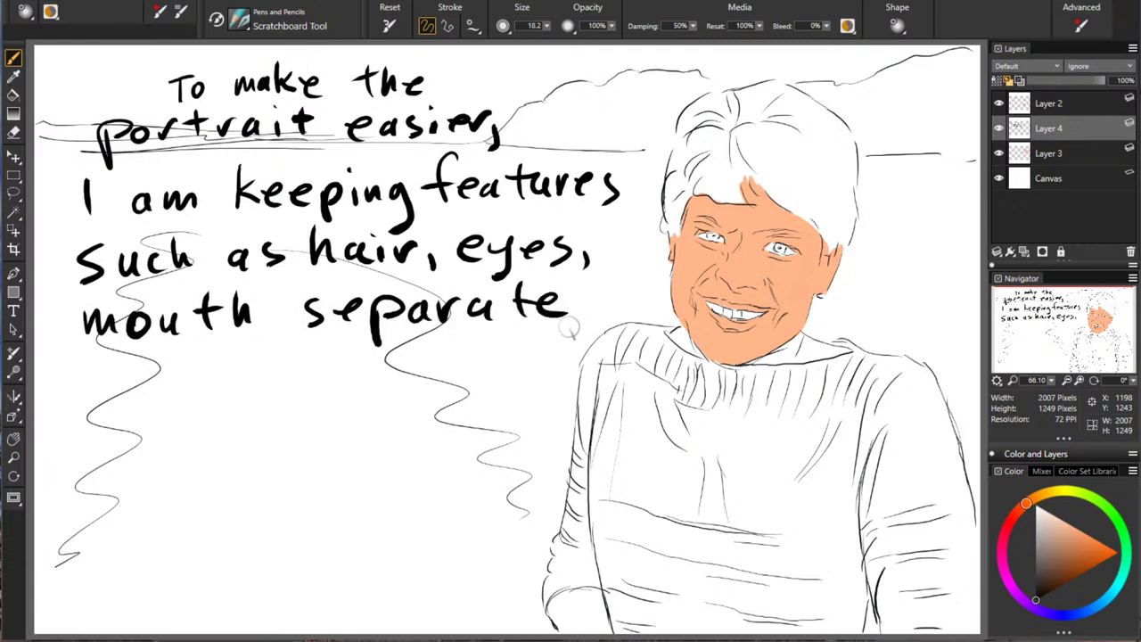
# Add a new layer directly above the Canvas and fill the neck with an orange darker than the face
pyautogui.click(1067, 152)
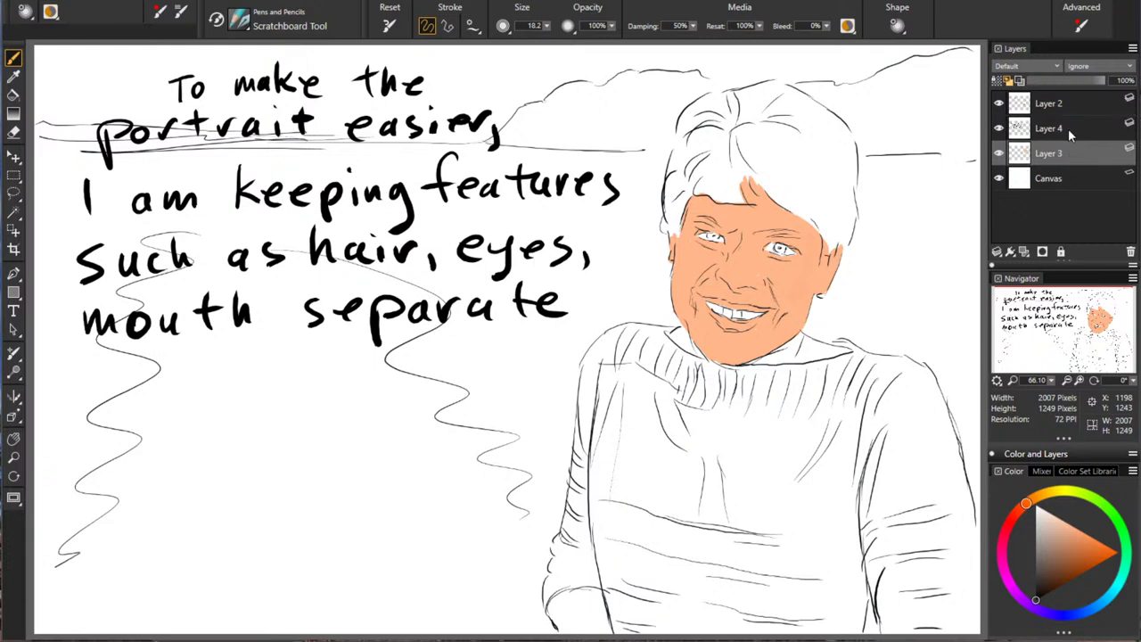
pyautogui.click(1047, 185)
pyautogui.click(1022, 253)
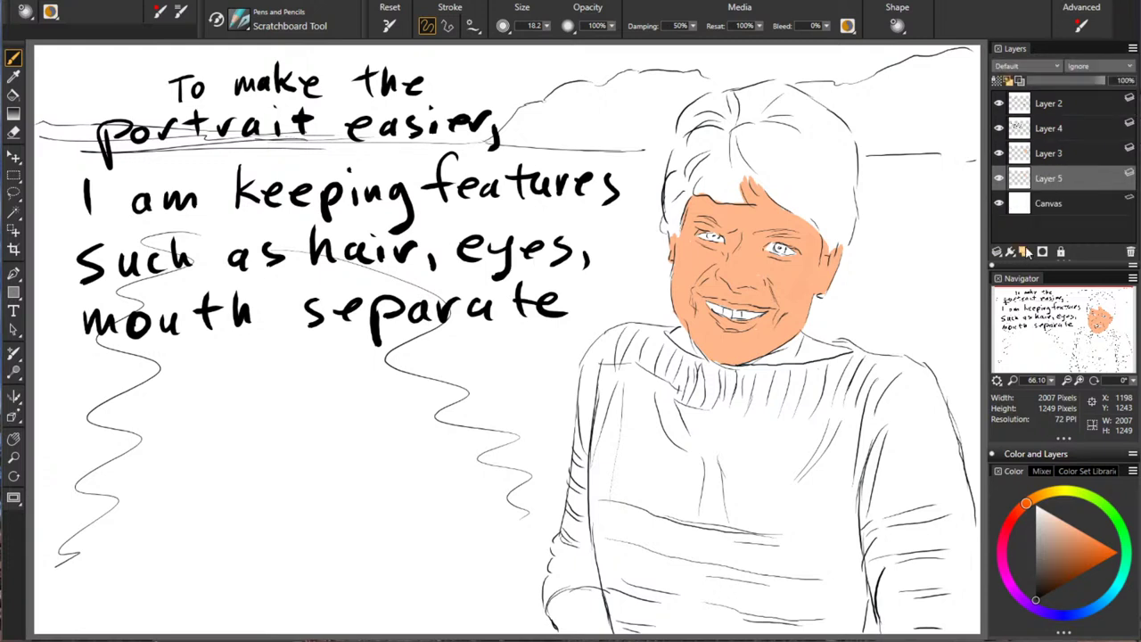
pyautogui.keyDown('alt'); pyautogui.click(806, 287); pyautogui.keyUp('alt')
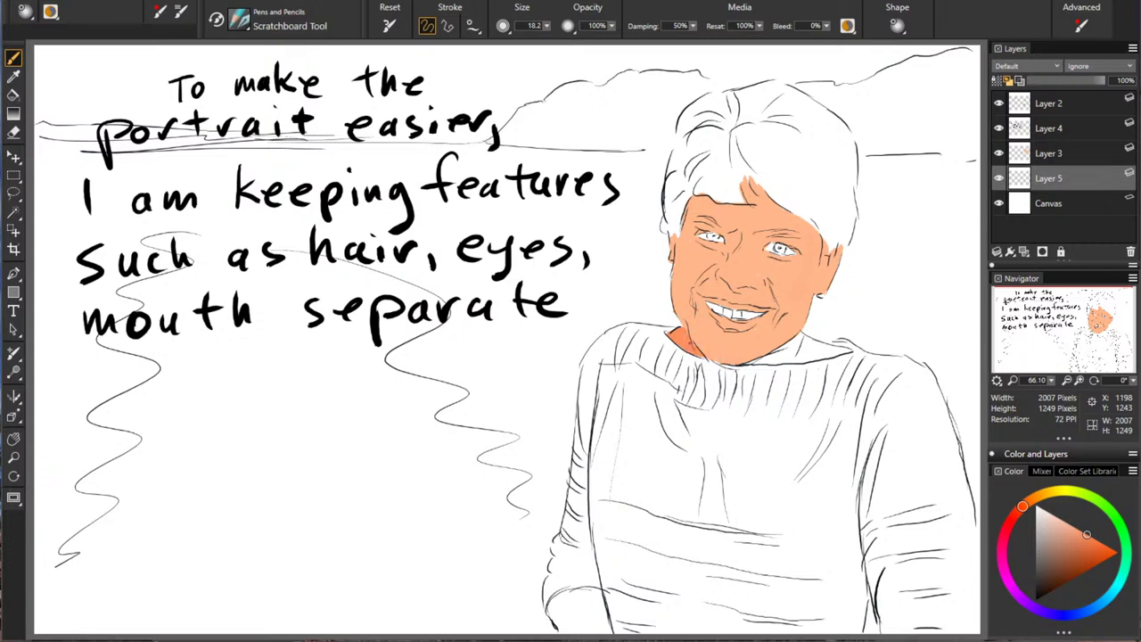
pyautogui.moveTo(784, 361)
pyautogui.mouseDown()
pyautogui.moveTo(820, 352)
pyautogui.moveTo(797, 343)
pyautogui.moveTo(774, 355)
pyautogui.mouseUp()
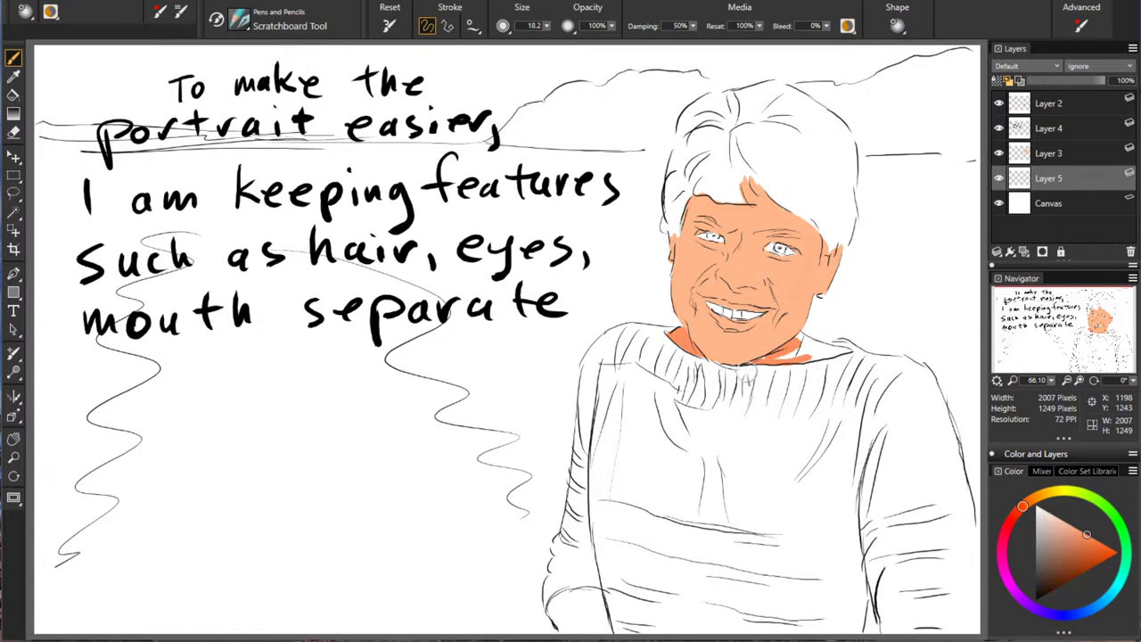
pyautogui.keyDown('alt'); pyautogui.click(800, 347); pyautogui.keyUp('alt')
pyautogui.moveTo(779, 357); pyautogui.dragTo(820, 347)
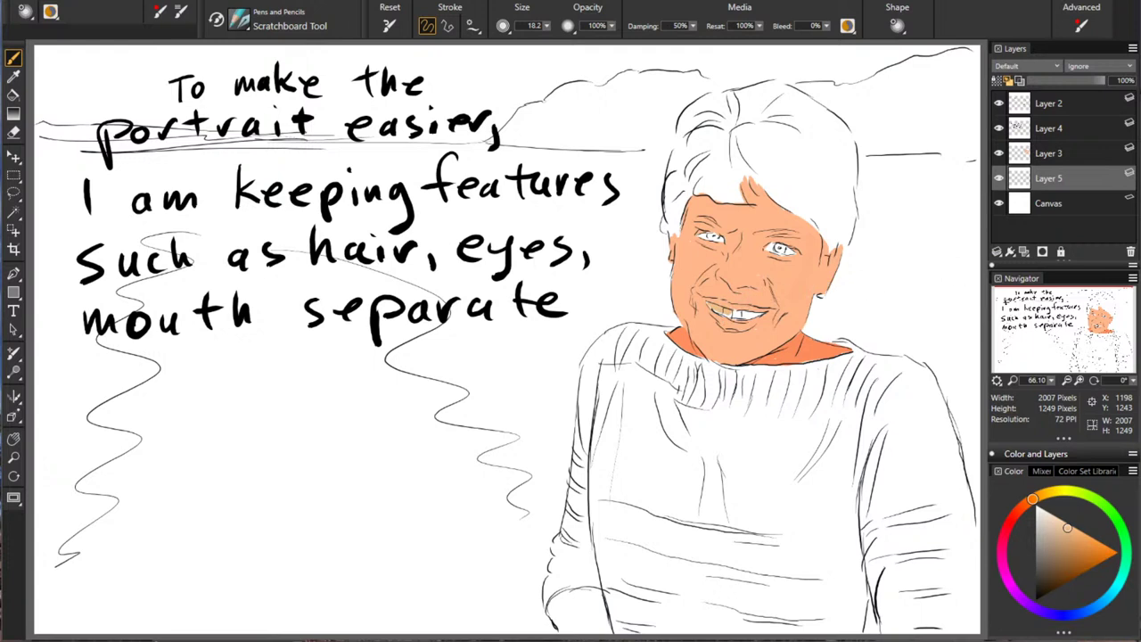
# Tint the teeth with a pale, less saturated orange, replacing the first stroke
pyautogui.moveTo(716, 312); pyautogui.dragTo(752, 324)
pyautogui.hotkey('ctrl', 'z')
pyautogui.click(1050, 523)
pyautogui.moveTo(736, 343); pyautogui.dragTo(737, 356)
# Block in the hair over the forehead, its near side and the top edge with the skin orange sampled from the face
pyautogui.click(1063, 521)
pyautogui.moveTo(723, 134)
pyautogui.mouseDown()
pyautogui.moveTo(730, 198)
pyautogui.moveTo(727, 121)
pyautogui.moveTo(738, 184)
pyautogui.moveTo(752, 185)
pyautogui.mouseUp()
pyautogui.keyDown('alt'); pyautogui.click(712, 200); pyautogui.keyUp('alt')
pyautogui.moveTo(719, 149); pyautogui.dragTo(714, 183)
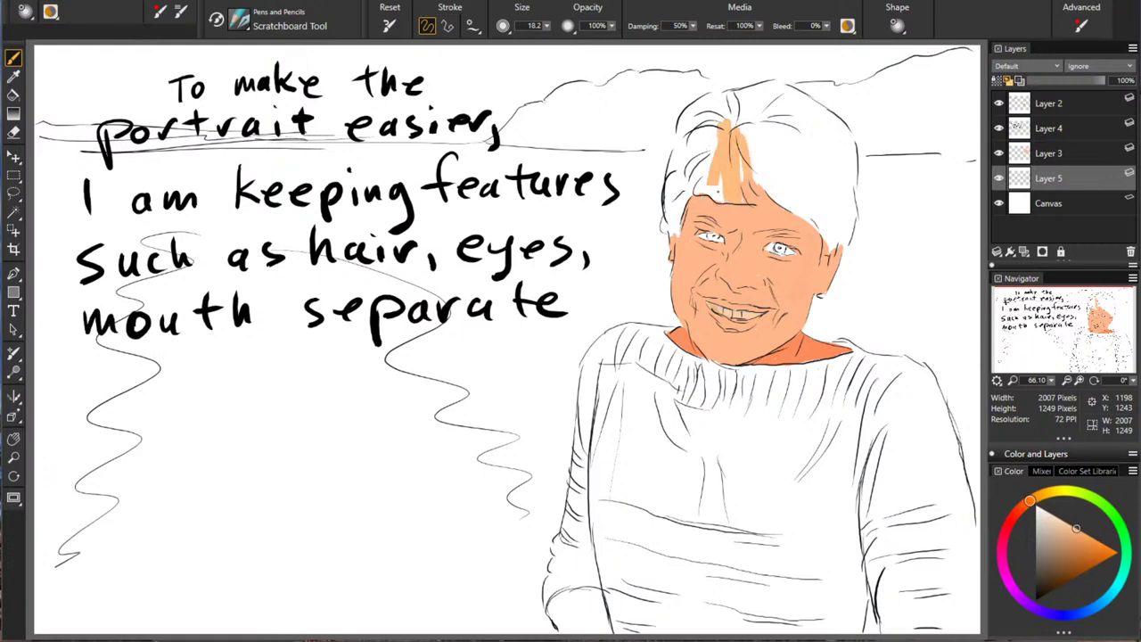
pyautogui.moveTo(712, 130); pyautogui.dragTo(706, 200)
pyautogui.moveTo(697, 128); pyautogui.dragTo(686, 205)
pyautogui.moveTo(708, 125); pyautogui.dragTo(679, 210)
pyautogui.moveTo(688, 144); pyautogui.dragTo(670, 219)
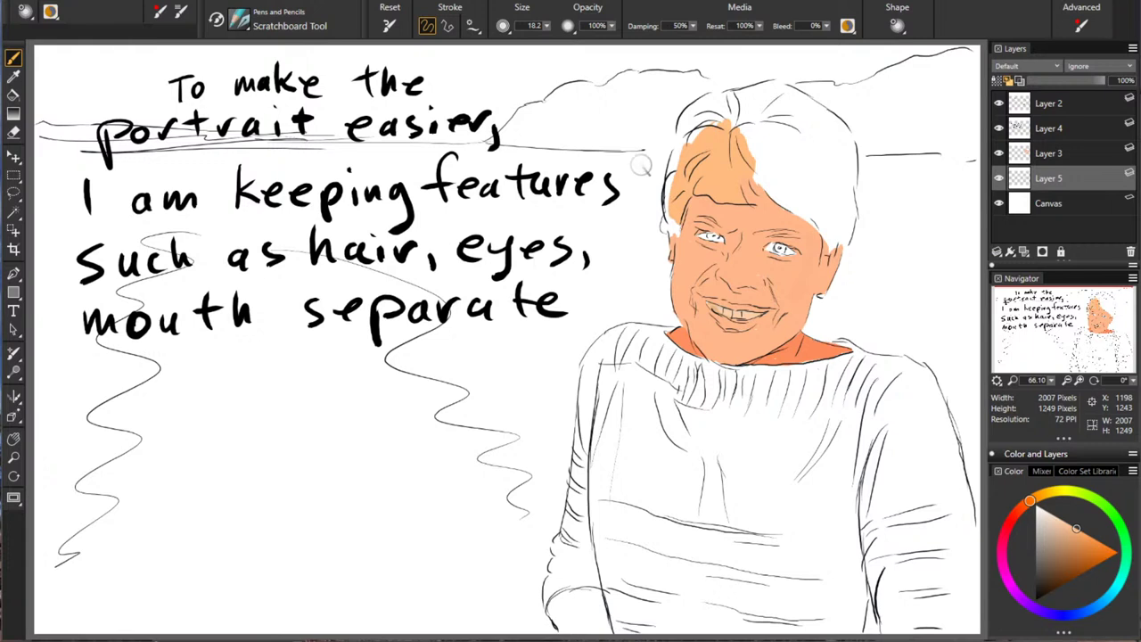
pyautogui.moveTo(711, 120); pyautogui.dragTo(676, 230)
pyautogui.moveTo(729, 115); pyautogui.dragTo(695, 157)
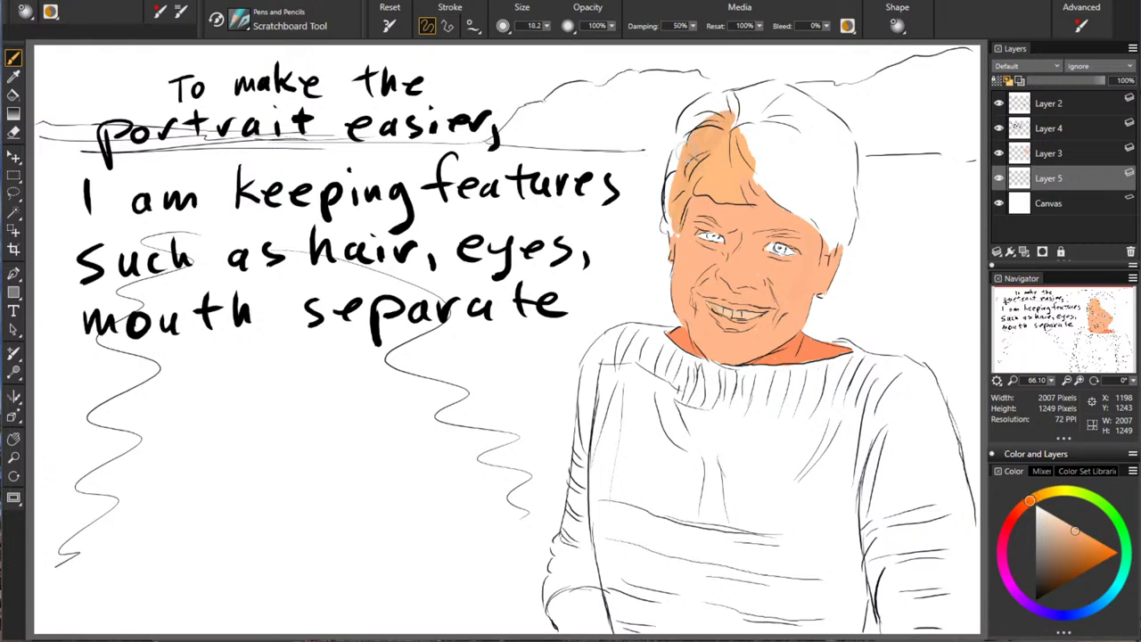
pyautogui.moveTo(672, 192)
pyautogui.mouseDown()
pyautogui.moveTo(679, 146)
pyautogui.moveTo(667, 204)
pyautogui.mouseUp()
pyautogui.moveTo(724, 115)
pyautogui.mouseDown()
pyautogui.moveTo(726, 89)
pyautogui.moveTo(731, 102)
pyautogui.moveTo(682, 134)
pyautogui.moveTo(765, 87)
pyautogui.moveTo(820, 122)
pyautogui.mouseUp()
# Cover the hair with a pale beige tone, from the fringe across the crown and down the far side
pyautogui.click(1050, 518)
pyautogui.moveTo(756, 96)
pyautogui.mouseDown()
pyautogui.moveTo(709, 162)
pyautogui.moveTo(695, 152)
pyautogui.moveTo(673, 227)
pyautogui.moveTo(683, 148)
pyautogui.mouseUp()
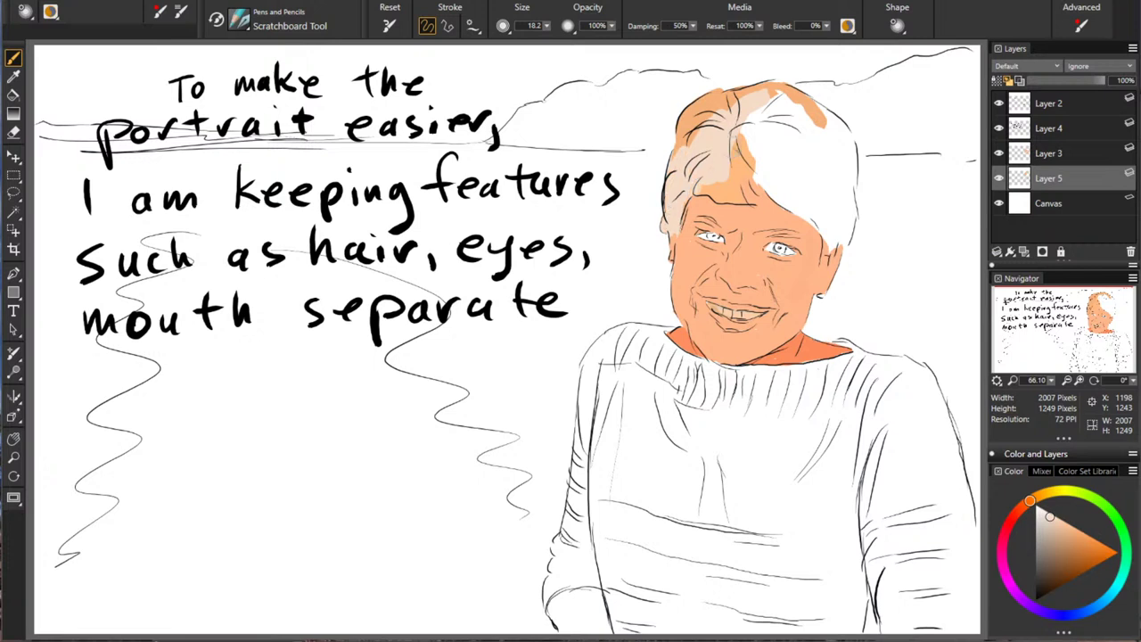
pyautogui.moveTo(710, 191)
pyautogui.mouseDown()
pyautogui.moveTo(727, 169)
pyautogui.moveTo(749, 191)
pyautogui.moveTo(738, 159)
pyautogui.moveTo(763, 196)
pyautogui.moveTo(809, 223)
pyautogui.moveTo(830, 210)
pyautogui.moveTo(821, 199)
pyautogui.moveTo(844, 204)
pyautogui.moveTo(850, 189)
pyautogui.moveTo(843, 215)
pyautogui.moveTo(827, 108)
pyautogui.moveTo(806, 104)
pyautogui.moveTo(850, 144)
pyautogui.moveTo(848, 125)
pyautogui.moveTo(849, 178)
pyautogui.moveTo(827, 181)
pyautogui.moveTo(836, 214)
pyautogui.mouseUp()
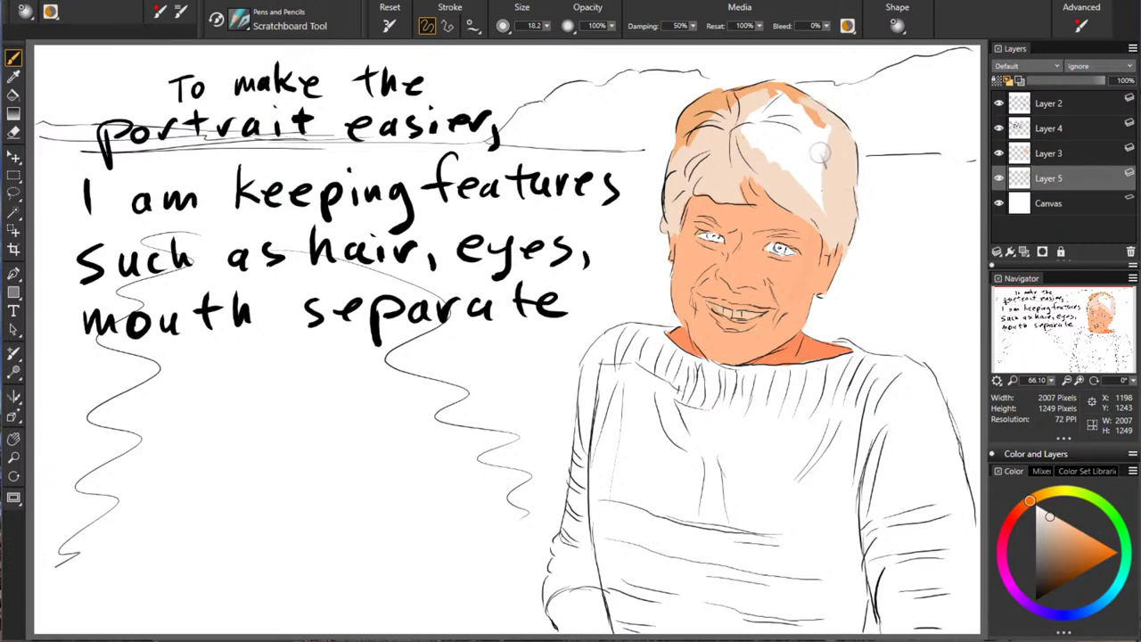
pyautogui.moveTo(819, 134)
pyautogui.mouseDown()
pyautogui.moveTo(820, 198)
pyautogui.moveTo(815, 182)
pyautogui.mouseUp()
pyautogui.moveTo(813, 106)
pyautogui.mouseDown()
pyautogui.moveTo(758, 107)
pyautogui.moveTo(767, 143)
pyautogui.moveTo(820, 196)
pyautogui.mouseUp()
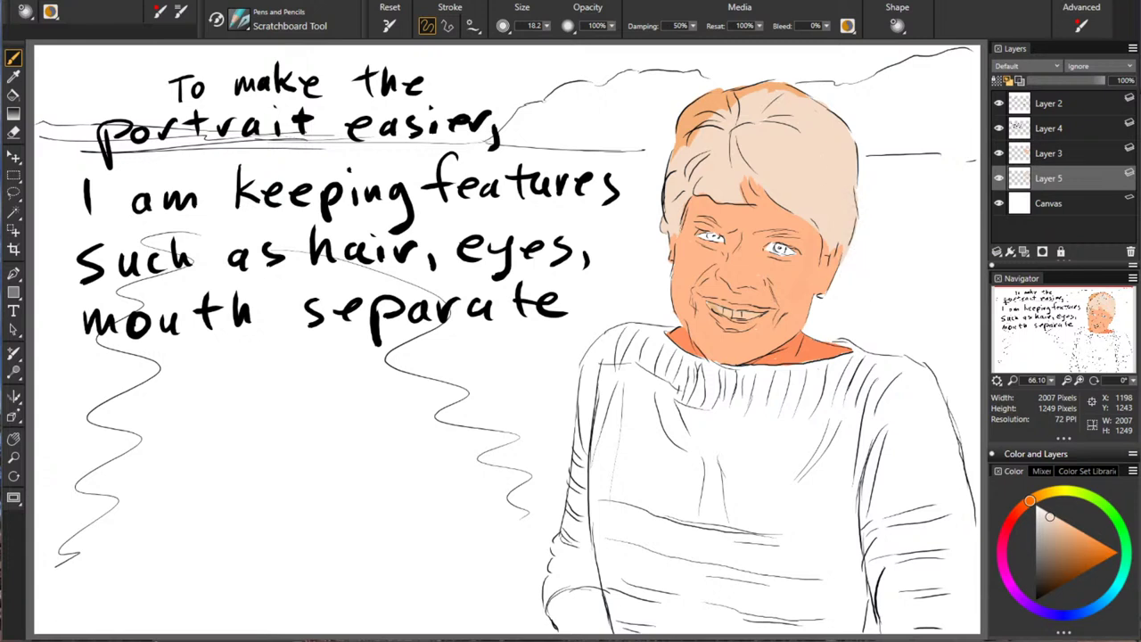
# Colour both eyes with a light blue
pyautogui.click(1055, 574)
pyautogui.click(1058, 572)
pyautogui.click(1087, 612)
pyautogui.click(1053, 523)
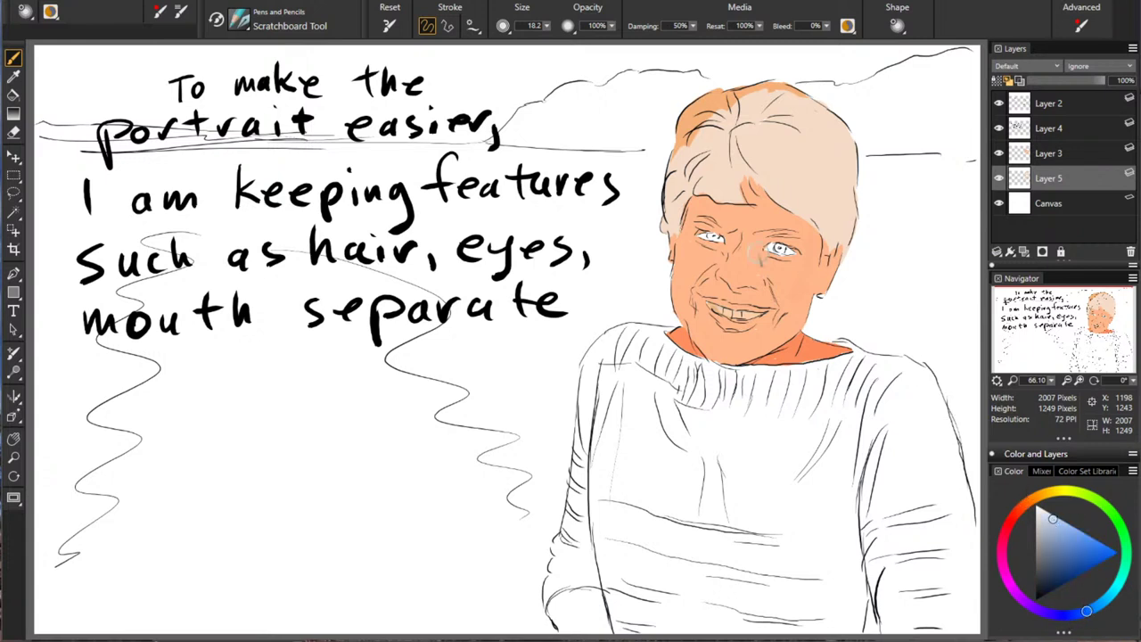
pyautogui.moveTo(772, 250); pyautogui.dragTo(791, 249)
# Repaint the teeth with a very pale, nearly white orange tint
pyautogui.click(1030, 500)
pyautogui.click(1067, 532)
pyautogui.click(1052, 519)
pyautogui.moveTo(731, 314); pyautogui.dragTo(713, 306)
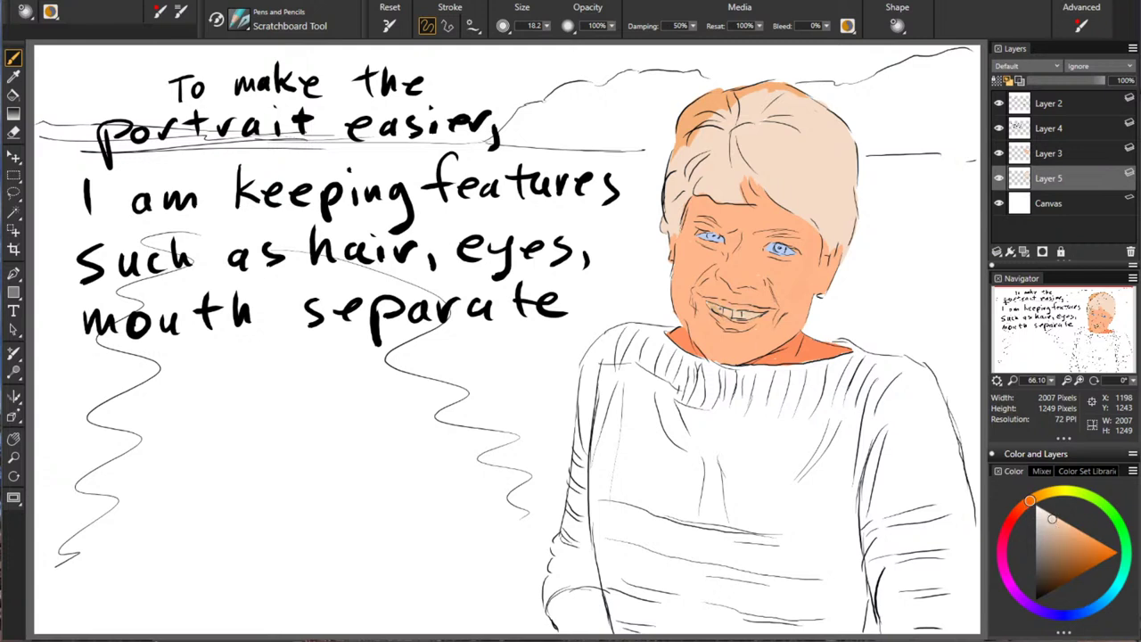
pyautogui.click(1045, 510)
pyautogui.moveTo(717, 312); pyautogui.dragTo(756, 314)
# On the note layer, underline the word "separate" and handwrite "To further make it" in black below it
pyautogui.click(1065, 131)
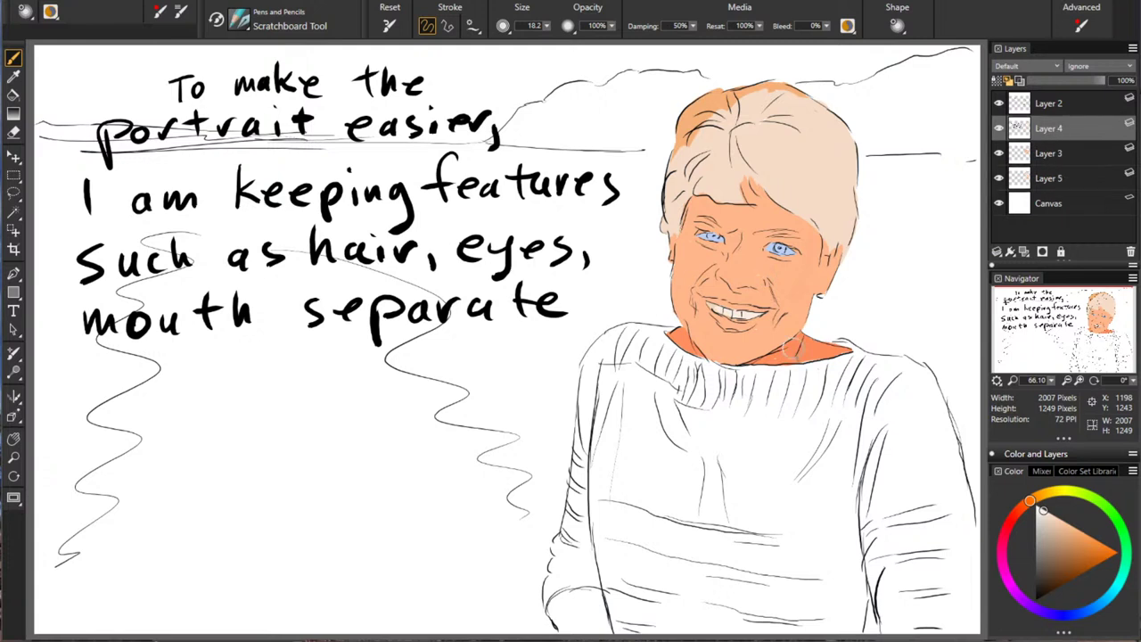
pyautogui.moveTo(178, 346); pyautogui.dragTo(446, 344)
pyautogui.moveTo(61, 376)
pyautogui.mouseDown()
pyautogui.moveTo(90, 373)
pyautogui.moveTo(98, 384)
pyautogui.mouseUp()
pyautogui.moveTo(185, 353)
pyautogui.mouseDown()
pyautogui.moveTo(165, 361)
pyautogui.moveTo(150, 401)
pyautogui.mouseUp()
pyautogui.moveTo(136, 378); pyautogui.dragTo(170, 374)
pyautogui.moveTo(164, 377)
pyautogui.mouseDown()
pyautogui.moveTo(200, 395)
pyautogui.moveTo(213, 374)
pyautogui.moveTo(208, 396)
pyautogui.mouseUp()
pyautogui.moveTo(198, 378)
pyautogui.mouseDown()
pyautogui.moveTo(230, 360)
pyautogui.moveTo(230, 396)
pyautogui.mouseUp()
pyautogui.moveTo(232, 381)
pyautogui.mouseDown()
pyautogui.moveTo(278, 390)
pyautogui.moveTo(346, 379)
pyautogui.moveTo(364, 392)
pyautogui.mouseUp()
pyautogui.moveTo(387, 373)
pyautogui.mouseDown()
pyautogui.moveTo(371, 388)
pyautogui.moveTo(389, 391)
pyautogui.mouseUp()
pyautogui.moveTo(400, 348)
pyautogui.mouseDown()
pyautogui.moveTo(401, 385)
pyautogui.moveTo(408, 369)
pyautogui.moveTo(430, 385)
pyautogui.moveTo(531, 372)
pyautogui.mouseUp()
pyautogui.click(483, 350)
# Handwrite "easier, I will" as the next line of the note
pyautogui.moveTo(70, 424)
pyautogui.mouseDown()
pyautogui.moveTo(94, 432)
pyautogui.moveTo(93, 447)
pyautogui.mouseUp()
pyautogui.moveTo(123, 428)
pyautogui.mouseDown()
pyautogui.moveTo(115, 447)
pyautogui.moveTo(196, 446)
pyautogui.moveTo(214, 426)
pyautogui.mouseUp()
pyautogui.click(149, 412)
pyautogui.moveTo(237, 431); pyautogui.dragTo(235, 451)
pyautogui.moveTo(290, 414)
pyautogui.mouseDown()
pyautogui.moveTo(356, 420)
pyautogui.moveTo(417, 435)
pyautogui.mouseUp()
pyautogui.click(385, 407)
# Complete the note with the handwritten line "name the layers"
pyautogui.moveTo(68, 478)
pyautogui.mouseDown()
pyautogui.moveTo(89, 499)
pyautogui.moveTo(151, 481)
pyautogui.moveTo(180, 489)
pyautogui.mouseUp()
pyautogui.moveTo(230, 462)
pyautogui.mouseDown()
pyautogui.moveTo(227, 497)
pyautogui.moveTo(249, 467)
pyautogui.moveTo(272, 490)
pyautogui.moveTo(296, 490)
pyautogui.mouseUp()
pyautogui.moveTo(326, 459); pyautogui.dragTo(323, 496)
pyautogui.moveTo(365, 463)
pyautogui.mouseDown()
pyautogui.moveTo(356, 487)
pyautogui.moveTo(372, 487)
pyautogui.mouseUp()
pyautogui.moveTo(378, 461)
pyautogui.mouseDown()
pyautogui.moveTo(388, 511)
pyautogui.moveTo(461, 465)
pyautogui.moveTo(509, 468)
pyautogui.moveTo(497, 496)
pyautogui.mouseUp()
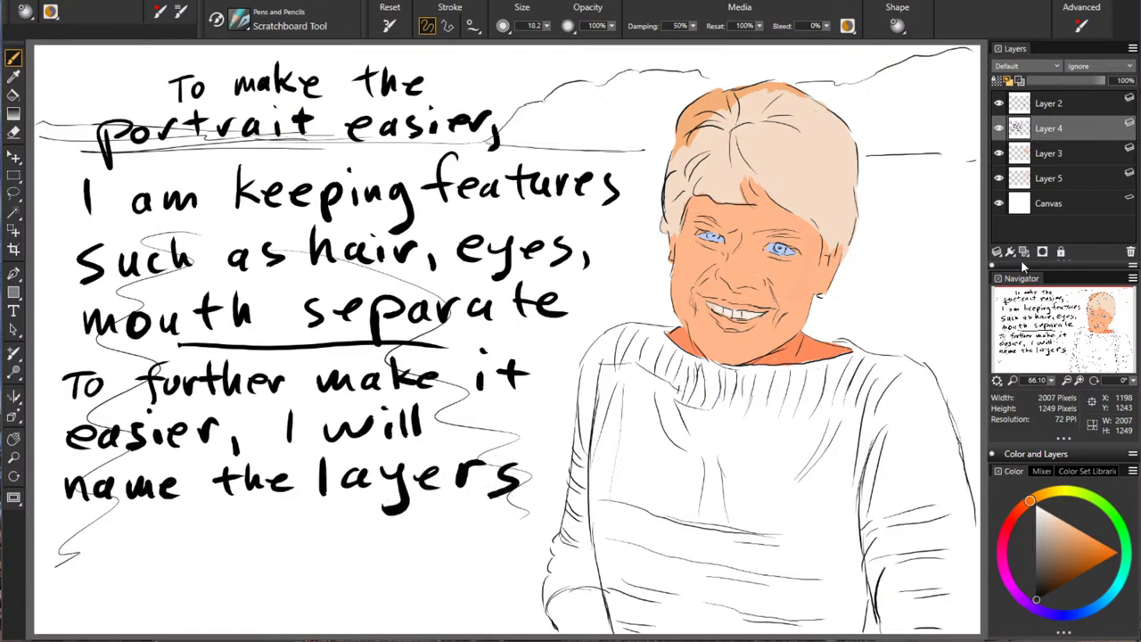
# Rename the skin layer as Face and the layer below it as Features
pyautogui.click(1069, 153)
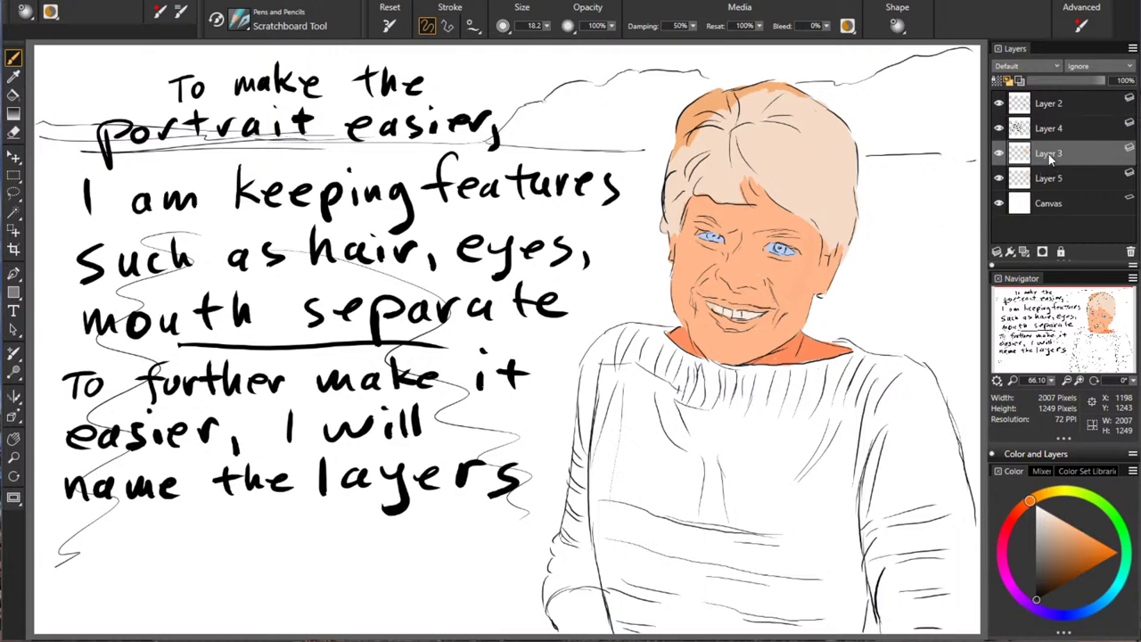
pyautogui.doubleClick(1049, 155)
pyautogui.write('FAce')
pyautogui.press('Return')
pyautogui.click(1041, 181)
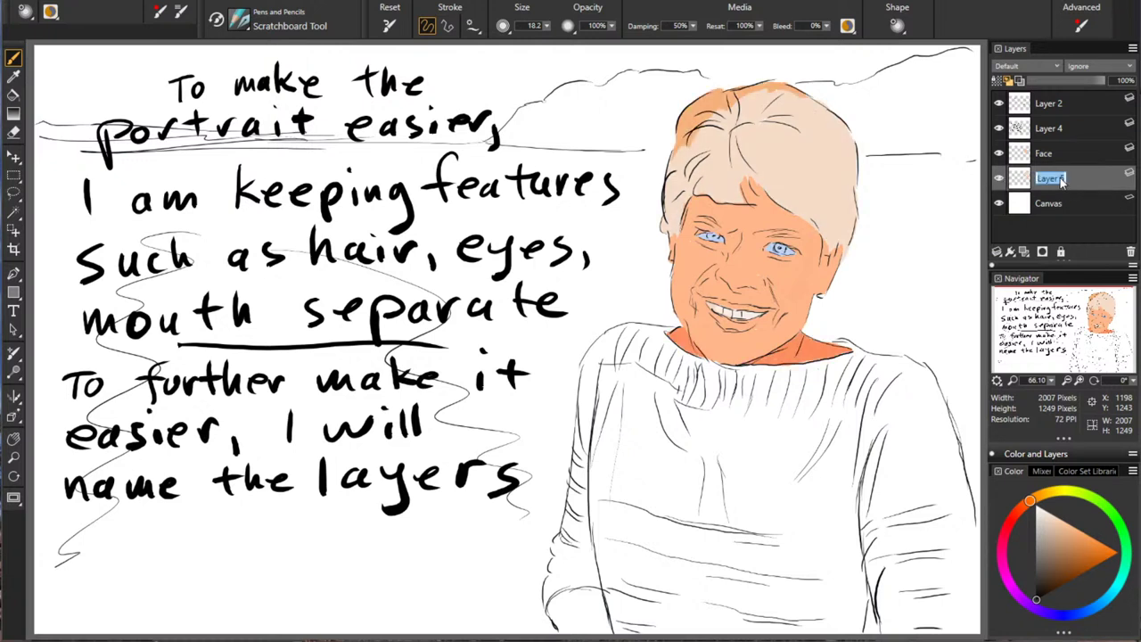
pyautogui.write('Features')
# Delete the layer holding the handwritten note and add an empty layer above the Face layer
pyautogui.click(1054, 130)
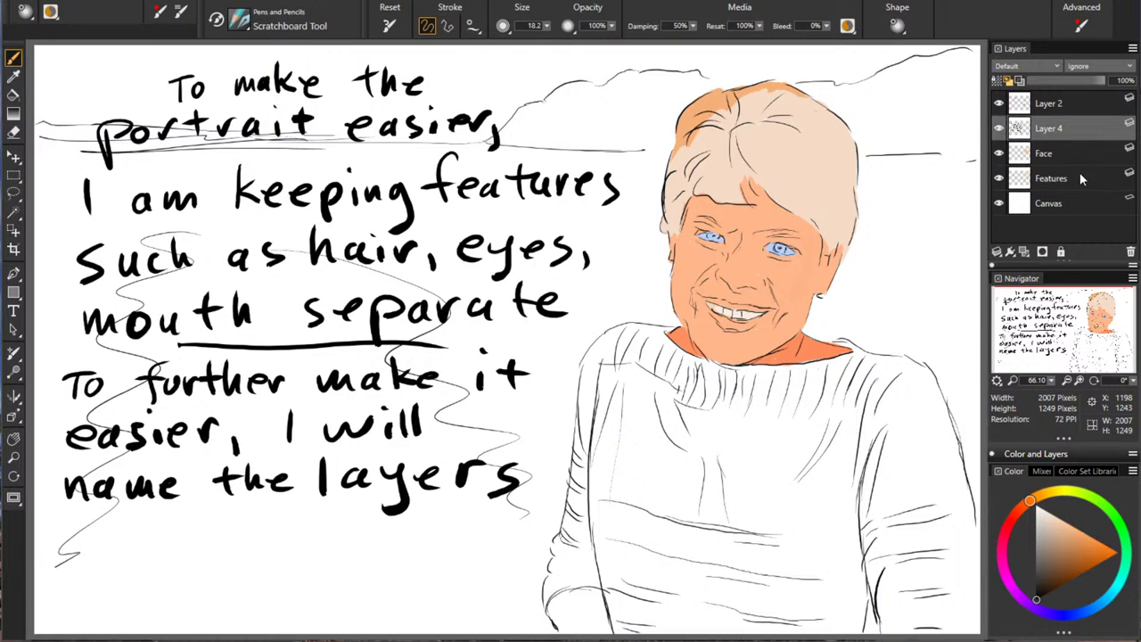
pyautogui.click(1130, 252)
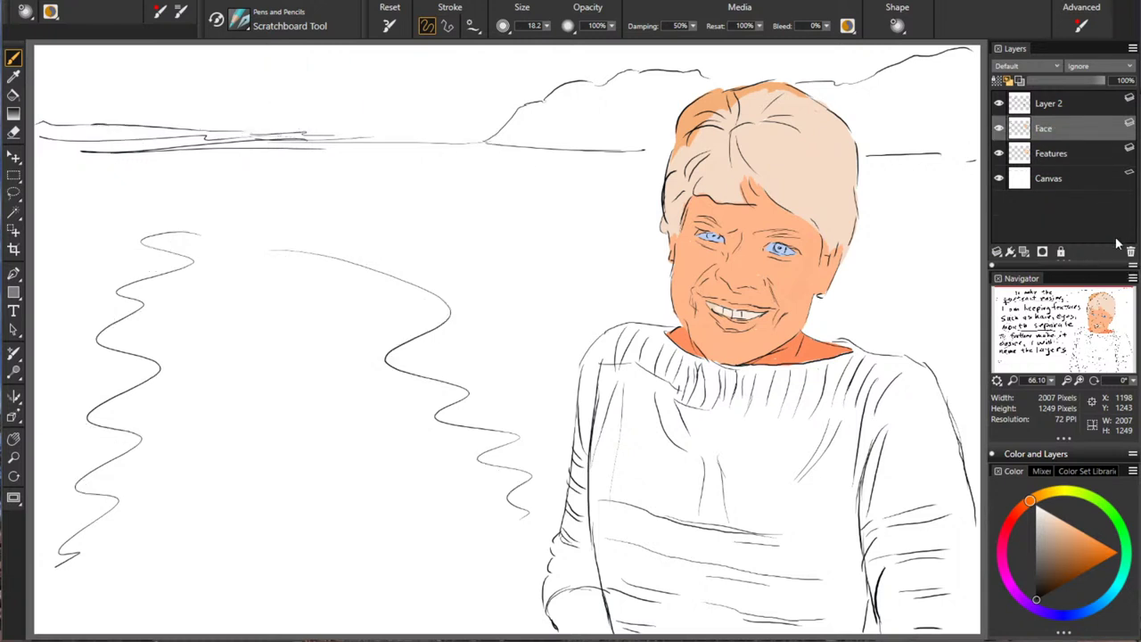
pyautogui.click(1024, 252)
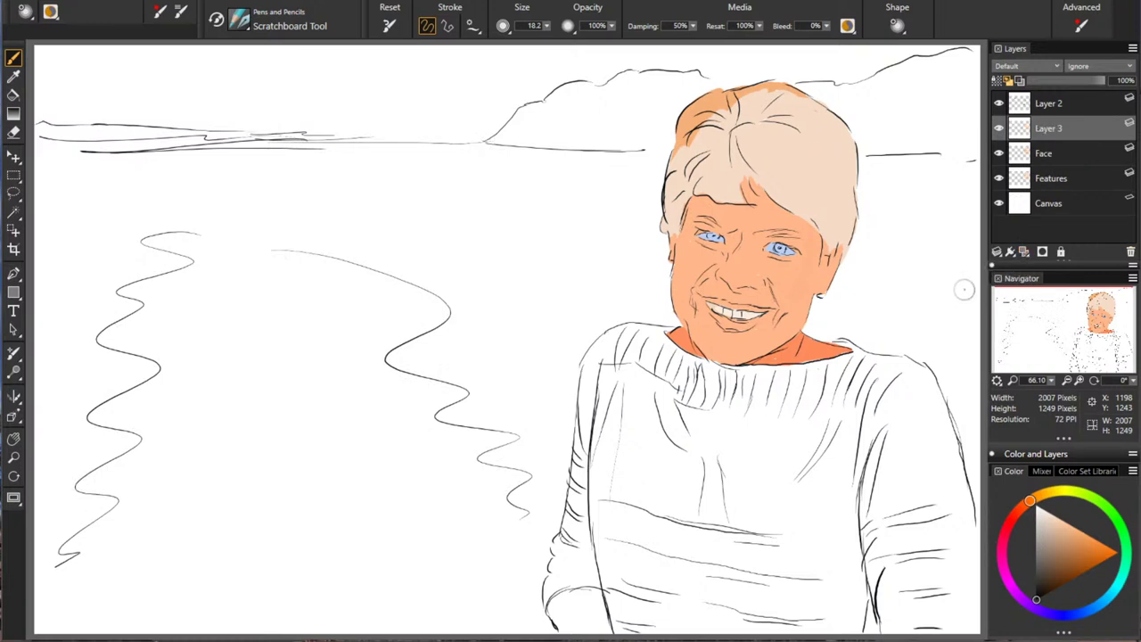
# Add a new layer directly above the Canvas and paint the sweater's shoulders, collar and far sleeve edge in saturated red
pyautogui.click(1055, 204)
pyautogui.click(1024, 253)
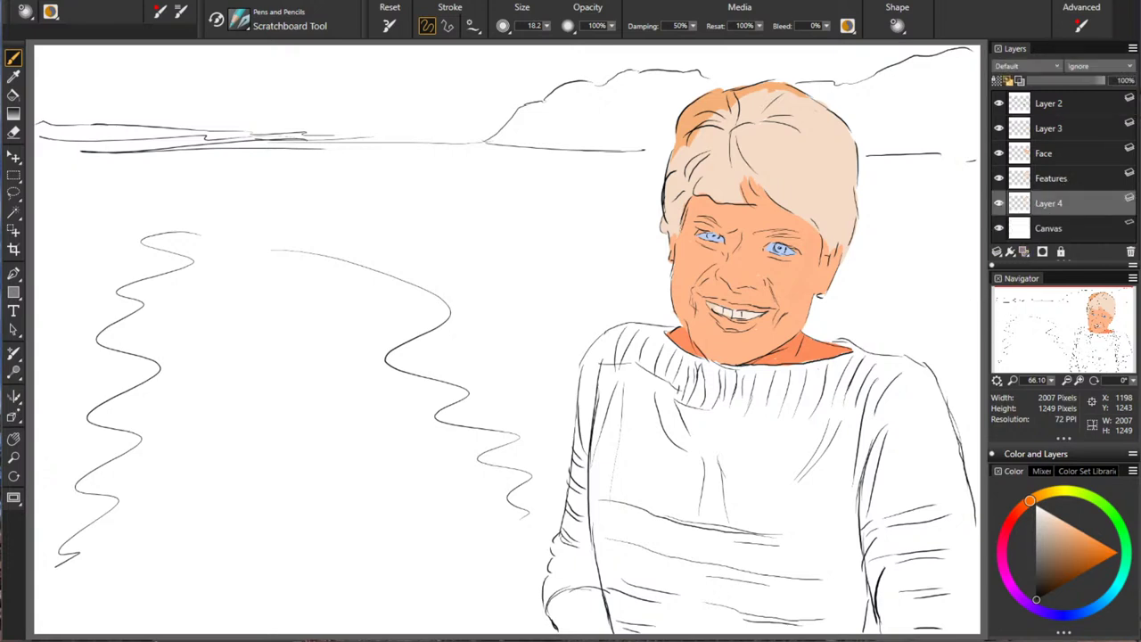
pyautogui.click(1014, 516)
pyautogui.click(1114, 554)
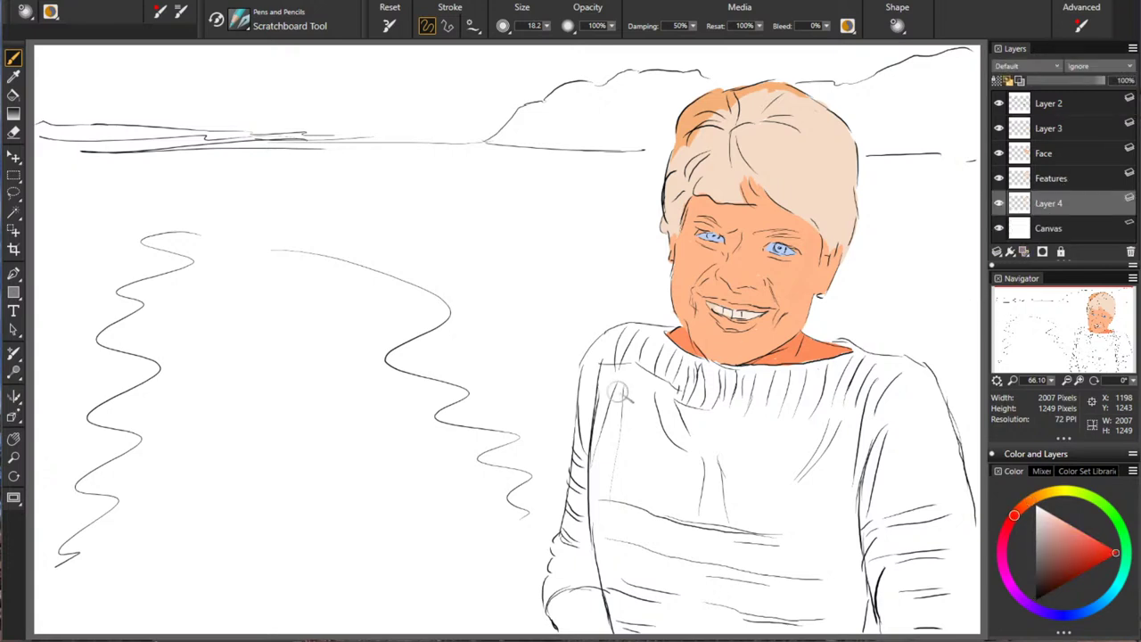
pyautogui.moveTo(643, 351)
pyautogui.mouseDown()
pyautogui.moveTo(602, 384)
pyautogui.moveTo(592, 417)
pyautogui.moveTo(612, 344)
pyautogui.moveTo(581, 381)
pyautogui.mouseUp()
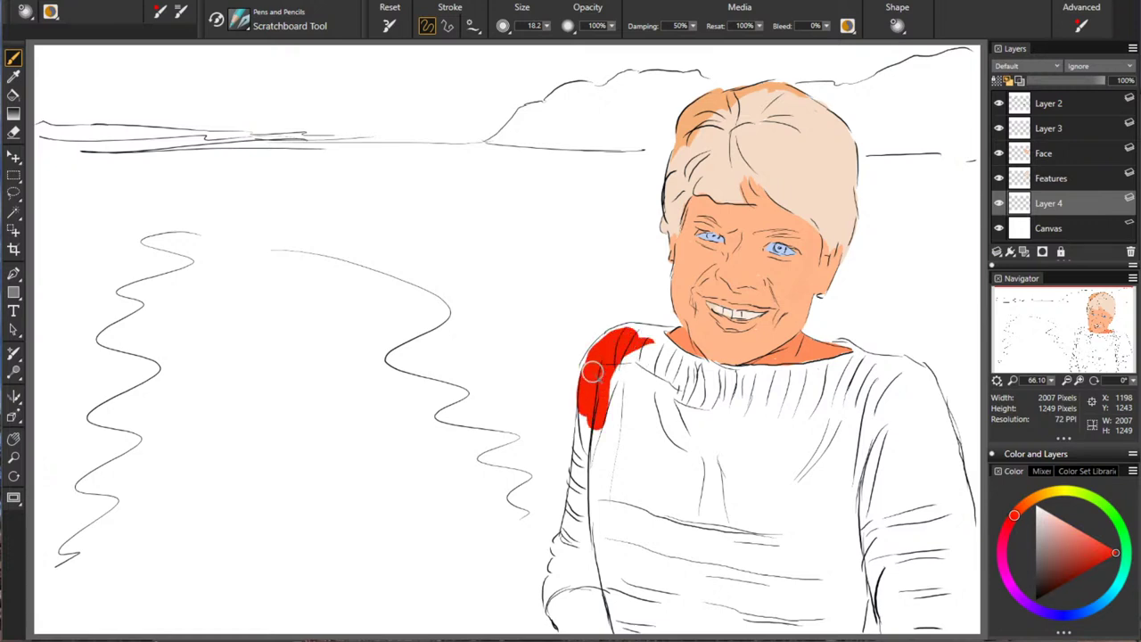
pyautogui.moveTo(638, 337)
pyautogui.mouseDown()
pyautogui.moveTo(702, 362)
pyautogui.moveTo(738, 372)
pyautogui.moveTo(827, 375)
pyautogui.moveTo(840, 344)
pyautogui.moveTo(919, 370)
pyautogui.moveTo(943, 406)
pyautogui.moveTo(974, 525)
pyautogui.moveTo(961, 621)
pyautogui.moveTo(955, 599)
pyautogui.moveTo(963, 624)
pyautogui.moveTo(937, 611)
pyautogui.moveTo(910, 562)
pyautogui.moveTo(860, 624)
pyautogui.mouseUp()
pyautogui.moveTo(869, 575)
pyautogui.mouseDown()
pyautogui.moveTo(913, 592)
pyautogui.moveTo(906, 628)
pyautogui.mouseUp()
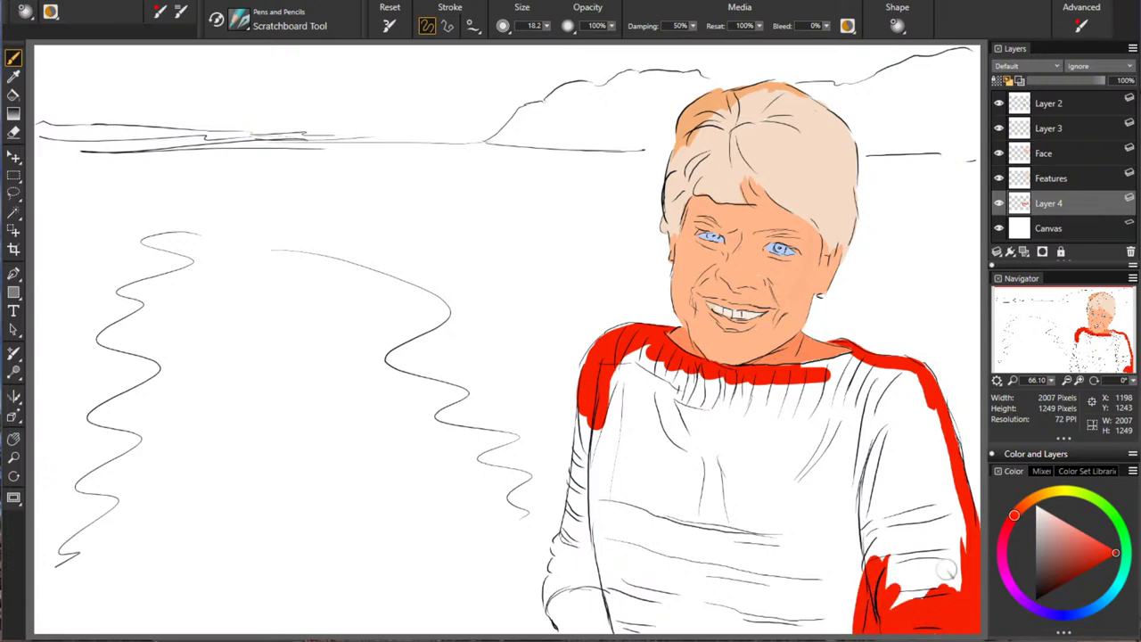
# Fill the sweater's near sleeve with red down to the cuff above the bare forearm
pyautogui.moveTo(590, 416)
pyautogui.mouseDown()
pyautogui.moveTo(549, 608)
pyautogui.moveTo(563, 585)
pyautogui.moveTo(593, 583)
pyautogui.moveTo(549, 600)
pyautogui.moveTo(603, 582)
pyautogui.moveTo(554, 585)
pyautogui.moveTo(609, 576)
pyautogui.mouseUp()
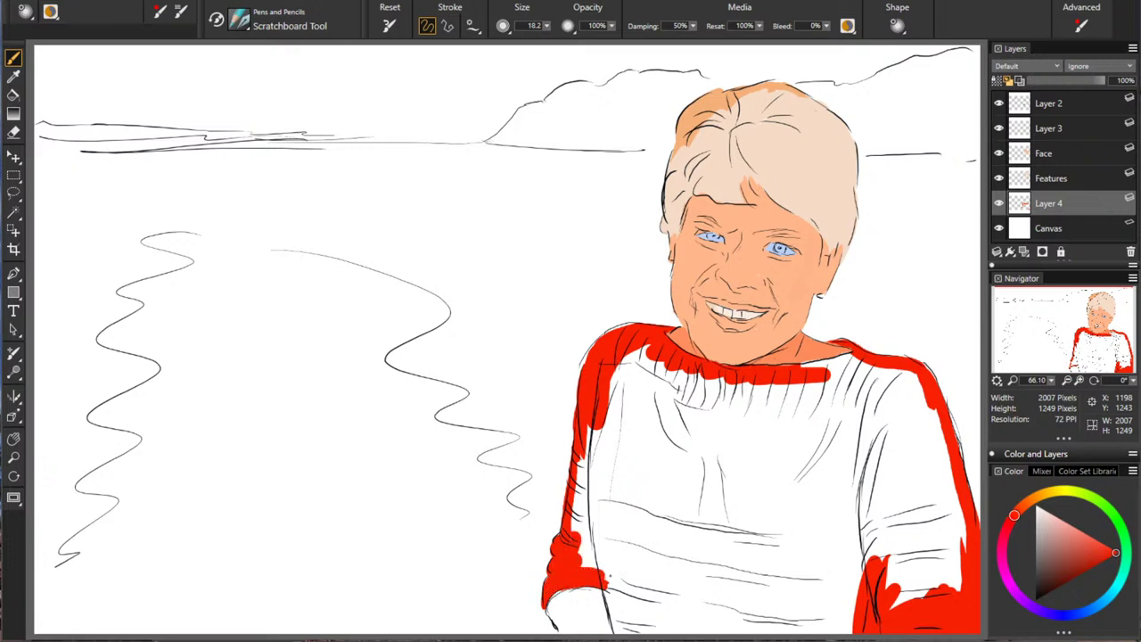
pyautogui.moveTo(594, 424); pyautogui.dragTo(599, 565)
pyautogui.moveTo(576, 462); pyautogui.dragTo(584, 560)
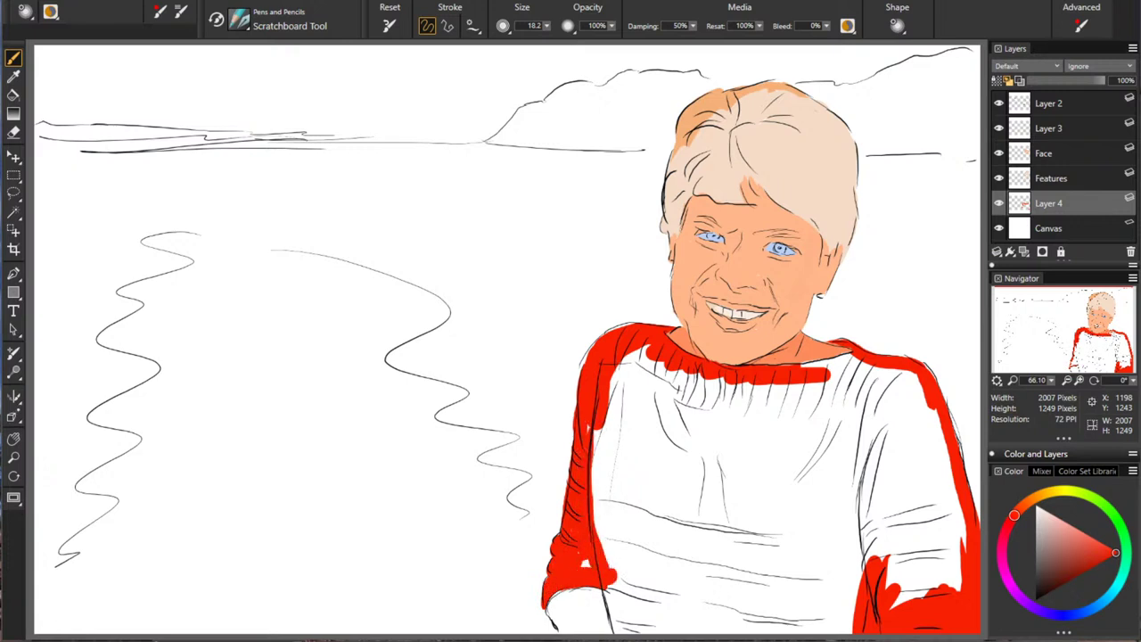
pyautogui.moveTo(592, 473)
pyautogui.mouseDown()
pyautogui.moveTo(608, 416)
pyautogui.moveTo(594, 485)
pyautogui.mouseUp()
# Paint red along the inner side of the near sleeve and across the sweater's lower edge
pyautogui.moveTo(603, 435); pyautogui.dragTo(602, 474)
pyautogui.moveTo(627, 349); pyautogui.dragTo(610, 419)
pyautogui.moveTo(606, 421)
pyautogui.mouseDown()
pyautogui.moveTo(596, 497)
pyautogui.moveTo(618, 598)
pyautogui.mouseUp()
pyautogui.moveTo(595, 508); pyautogui.dragTo(620, 615)
pyautogui.moveTo(603, 565)
pyautogui.mouseDown()
pyautogui.moveTo(633, 627)
pyautogui.moveTo(852, 626)
pyautogui.mouseUp()
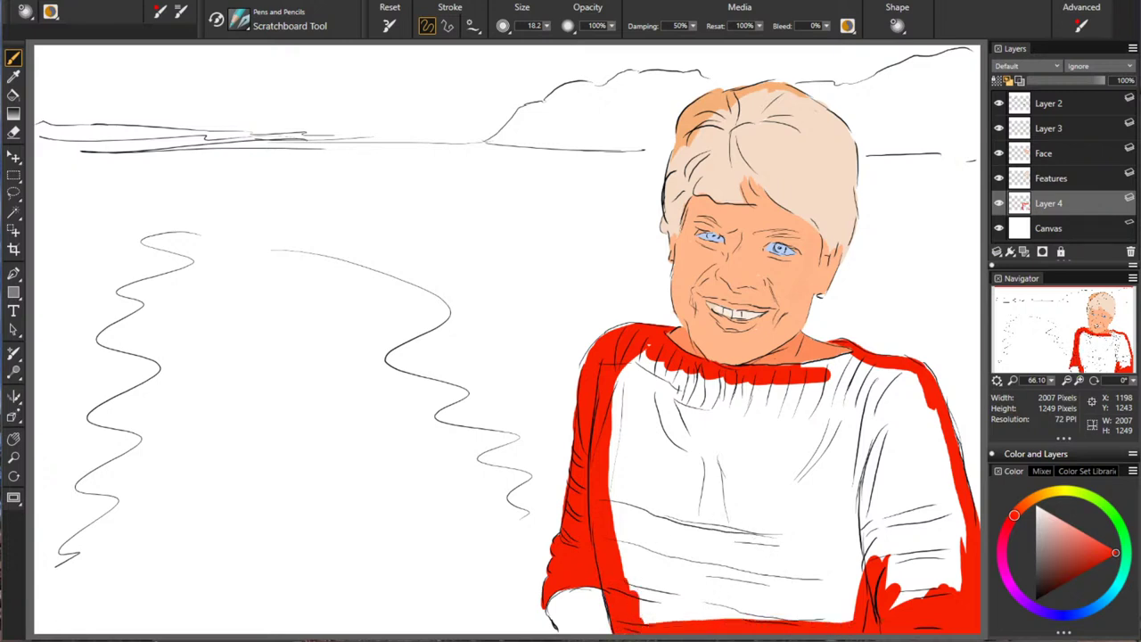
# Fill the rest of the sweater with red using a brush size of 46.7, and rename its layer as Shirt
pyautogui.moveTo(955, 580)
pyautogui.mouseDown()
pyautogui.moveTo(948, 481)
pyautogui.moveTo(918, 387)
pyautogui.moveTo(946, 469)
pyautogui.moveTo(916, 455)
pyautogui.mouseUp()
pyautogui.keyDown('ctrl'); pyautogui.keyDown('alt'); pyautogui.moveTo(861, 421); pyautogui.dragTo(876, 420); pyautogui.keyUp('alt'); pyautogui.keyUp('ctrl')
pyautogui.moveTo(852, 359)
pyautogui.mouseDown()
pyautogui.moveTo(808, 363)
pyautogui.moveTo(882, 375)
pyautogui.moveTo(930, 471)
pyautogui.moveTo(882, 606)
pyautogui.mouseUp()
pyautogui.moveTo(943, 518); pyautogui.dragTo(927, 594)
pyautogui.moveTo(882, 410)
pyautogui.mouseDown()
pyautogui.moveTo(655, 383)
pyautogui.moveTo(628, 357)
pyautogui.mouseUp()
pyautogui.moveTo(766, 424)
pyautogui.mouseDown()
pyautogui.moveTo(628, 410)
pyautogui.moveTo(642, 595)
pyautogui.mouseUp()
pyautogui.moveTo(669, 472)
pyautogui.mouseDown()
pyautogui.moveTo(682, 442)
pyautogui.moveTo(825, 439)
pyautogui.moveTo(863, 459)
pyautogui.moveTo(869, 481)
pyautogui.moveTo(833, 526)
pyautogui.moveTo(851, 548)
pyautogui.mouseUp()
pyautogui.moveTo(808, 595)
pyautogui.mouseDown()
pyautogui.moveTo(847, 618)
pyautogui.moveTo(646, 610)
pyautogui.moveTo(842, 544)
pyautogui.moveTo(669, 526)
pyautogui.moveTo(802, 499)
pyautogui.moveTo(778, 462)
pyautogui.mouseUp()
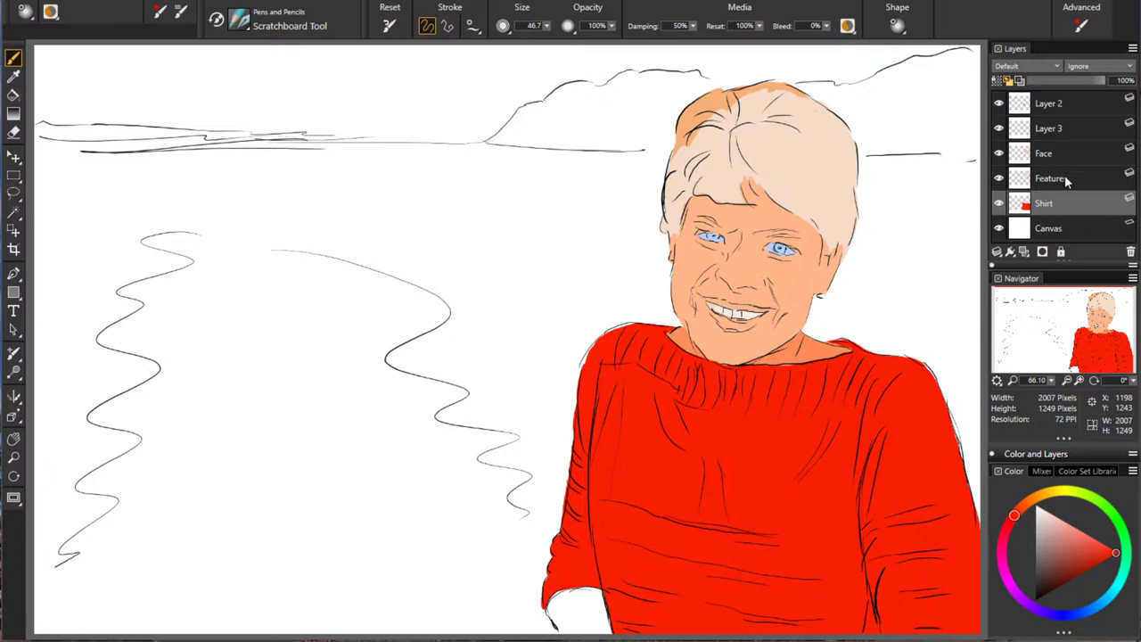
# On the Face layer, fill the bare forearm below the sleeve with the skin colour sampled from the neck
pyautogui.click(1065, 182)
pyautogui.click(999, 180)
pyautogui.click(999, 179)
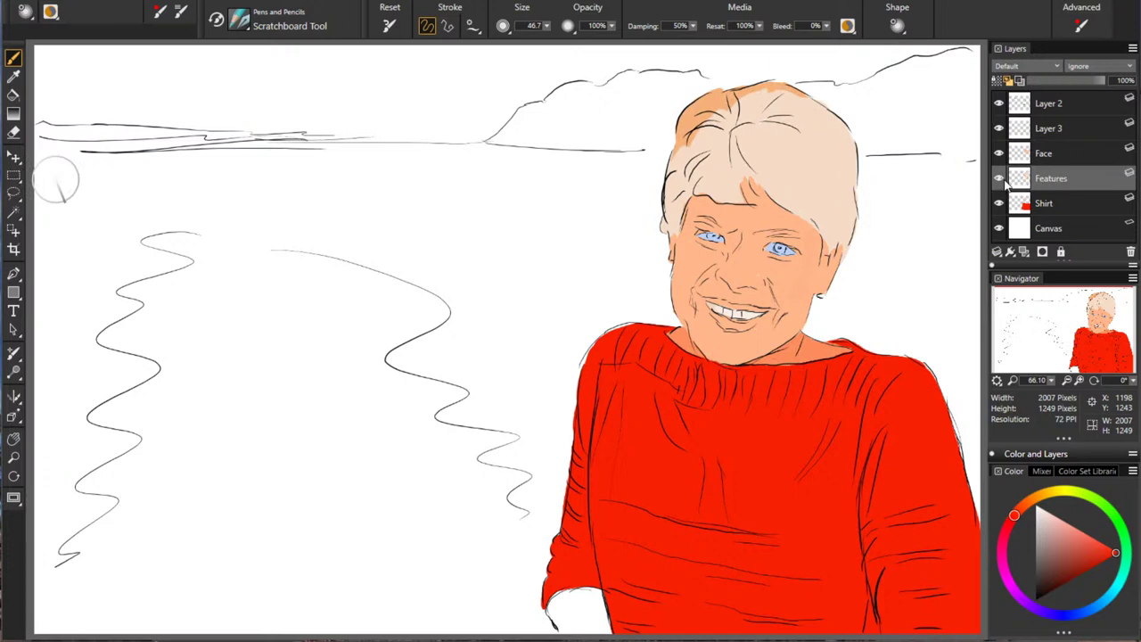
pyautogui.click(1044, 155)
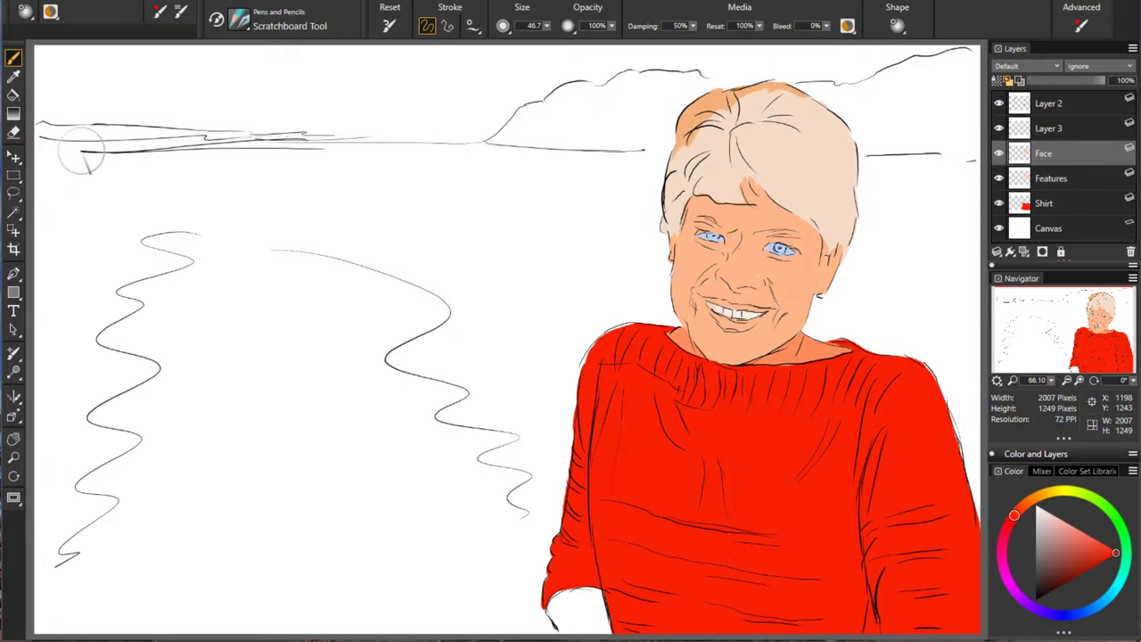
pyautogui.keyDown('alt'); pyautogui.click(799, 349); pyautogui.keyUp('alt')
pyautogui.moveTo(563, 595)
pyautogui.mouseDown()
pyautogui.moveTo(573, 621)
pyautogui.moveTo(560, 617)
pyautogui.moveTo(587, 624)
pyautogui.moveTo(598, 596)
pyautogui.moveTo(612, 626)
pyautogui.mouseUp()
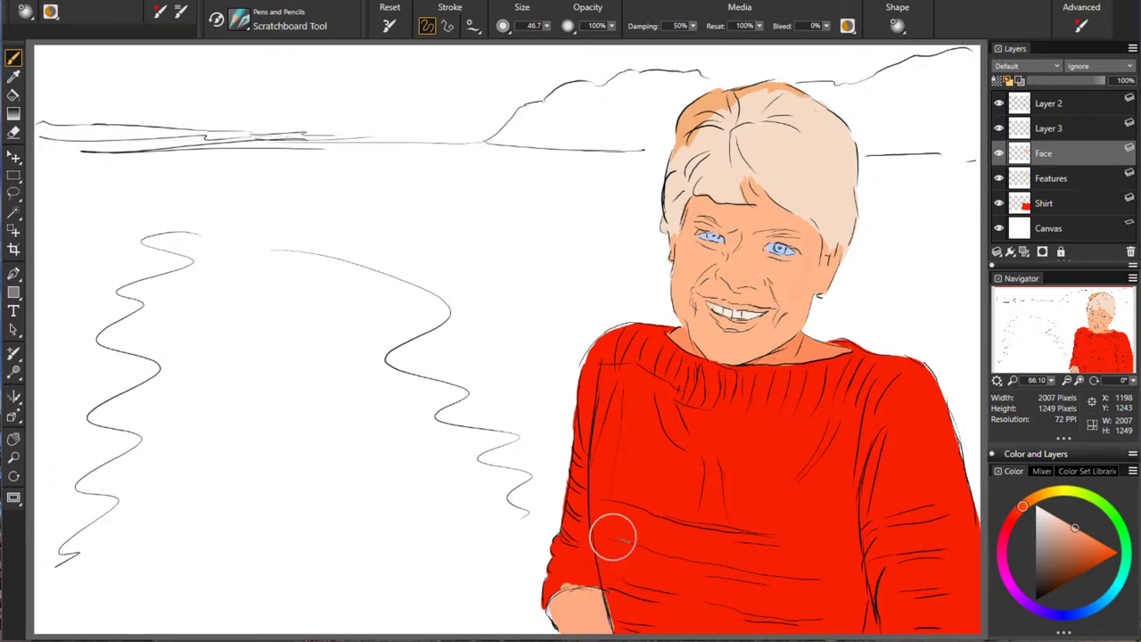
pyautogui.press('n')
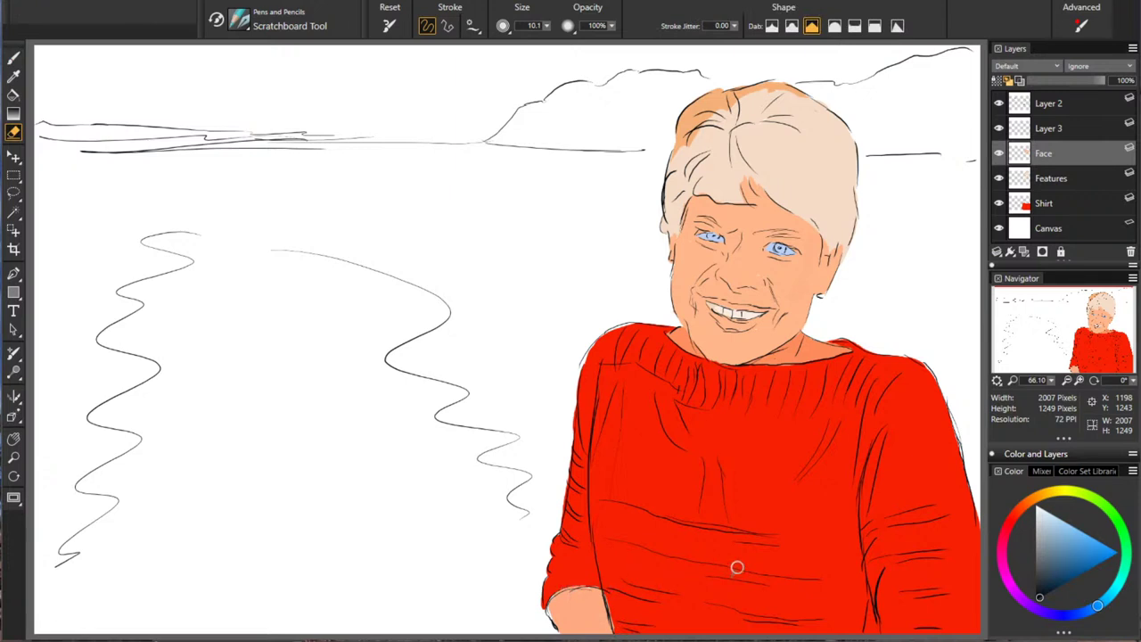
# On the empty layer above Face, handwrite "I WILL DO THIS" in black capitals below the horizon
pyautogui.click(1058, 130)
pyautogui.press('b')
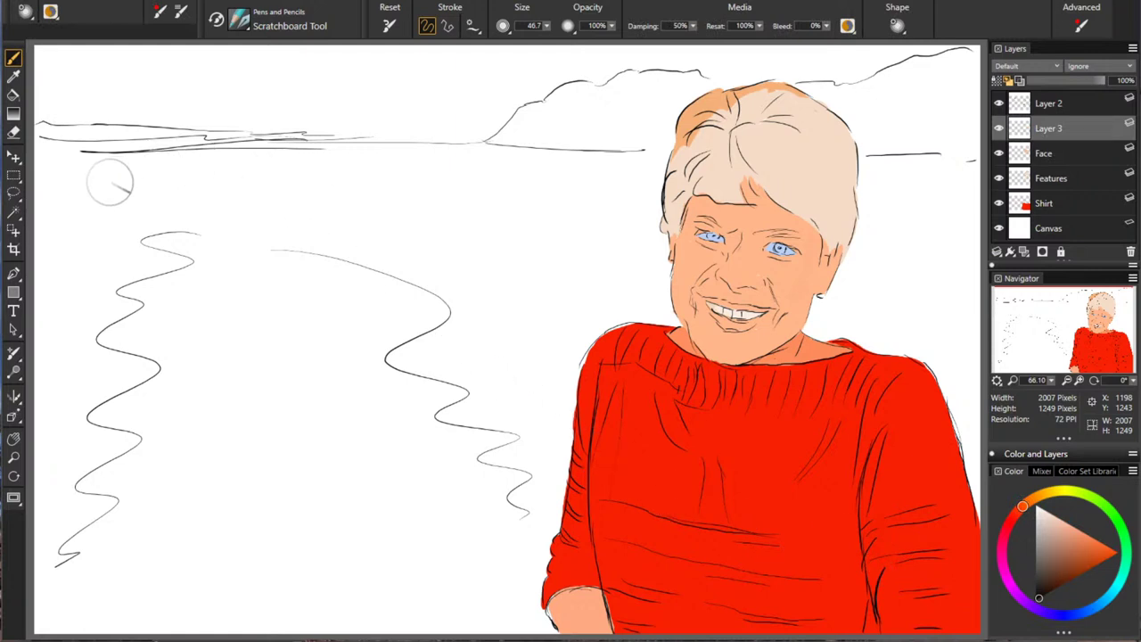
pyautogui.moveTo(118, 173); pyautogui.dragTo(119, 201)
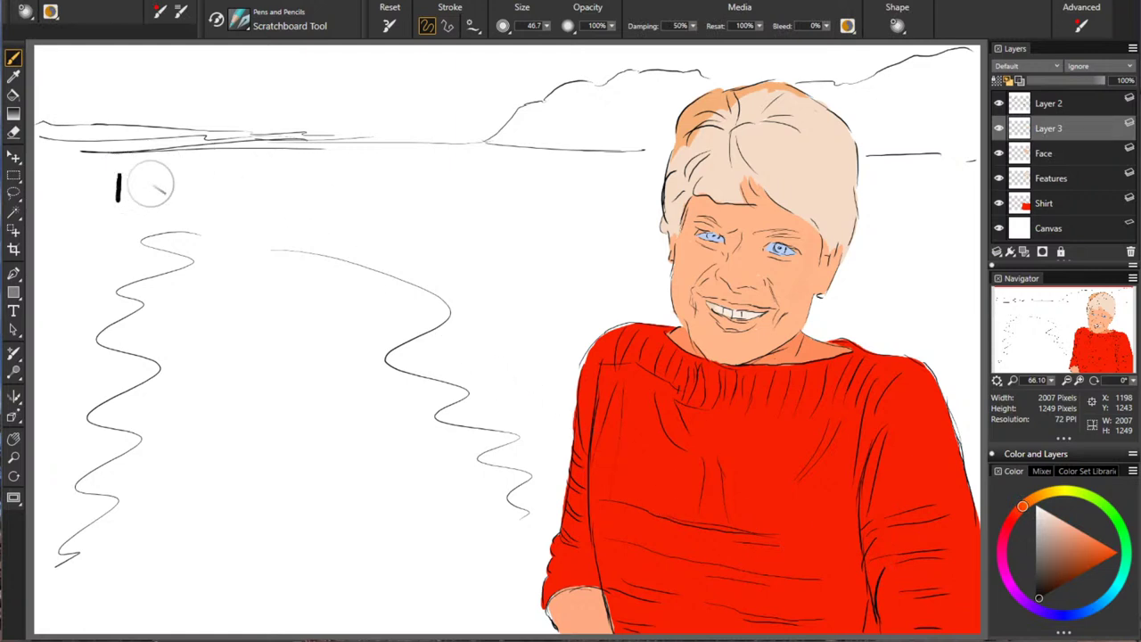
pyautogui.moveTo(171, 175)
pyautogui.mouseDown()
pyautogui.moveTo(208, 176)
pyautogui.moveTo(208, 191)
pyautogui.moveTo(226, 173)
pyautogui.moveTo(223, 188)
pyautogui.moveTo(305, 198)
pyautogui.mouseUp()
pyautogui.moveTo(361, 168); pyautogui.dragTo(360, 169)
pyautogui.moveTo(441, 171)
pyautogui.mouseDown()
pyautogui.moveTo(445, 202)
pyautogui.moveTo(472, 167)
pyautogui.mouseUp()
pyautogui.moveTo(470, 170); pyautogui.dragTo(470, 201)
pyautogui.moveTo(496, 164)
pyautogui.mouseDown()
pyautogui.moveTo(495, 198)
pyautogui.moveTo(495, 182)
pyautogui.mouseUp()
pyautogui.moveTo(515, 170)
pyautogui.mouseDown()
pyautogui.moveTo(515, 194)
pyautogui.moveTo(535, 194)
pyautogui.mouseUp()
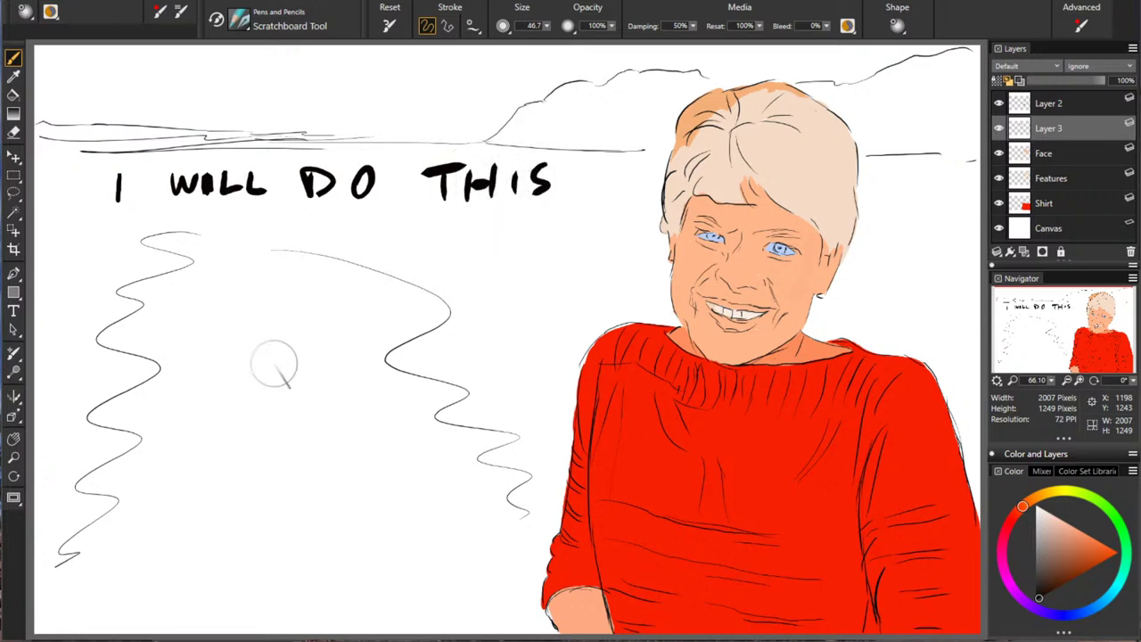
# Handwrite "BACKGROUND" as the second line of the new note
pyautogui.moveTo(81, 225)
pyautogui.mouseDown()
pyautogui.moveTo(94, 268)
pyautogui.moveTo(111, 231)
pyautogui.moveTo(96, 273)
pyautogui.mouseUp()
pyautogui.moveTo(147, 223); pyautogui.dragTo(125, 266)
pyautogui.moveTo(147, 223); pyautogui.dragTo(169, 264)
pyautogui.moveTo(133, 248); pyautogui.dragTo(203, 261)
pyautogui.moveTo(237, 223); pyautogui.dragTo(237, 259)
pyautogui.moveTo(285, 230)
pyautogui.mouseDown()
pyautogui.moveTo(273, 248)
pyautogui.moveTo(332, 261)
pyautogui.moveTo(356, 230)
pyautogui.moveTo(429, 225)
pyautogui.moveTo(433, 259)
pyautogui.moveTo(454, 259)
pyautogui.mouseUp()
pyautogui.moveTo(454, 259)
pyautogui.mouseDown()
pyautogui.moveTo(479, 223)
pyautogui.moveTo(479, 260)
pyautogui.mouseUp()
# Handwrite "LATER SINCE" as the third line of the note
pyautogui.moveTo(77, 298)
pyautogui.mouseDown()
pyautogui.moveTo(73, 334)
pyautogui.moveTo(106, 331)
pyautogui.mouseUp()
pyautogui.moveTo(135, 297)
pyautogui.mouseDown()
pyautogui.moveTo(114, 333)
pyautogui.moveTo(150, 331)
pyautogui.mouseUp()
pyautogui.moveTo(123, 317)
pyautogui.mouseDown()
pyautogui.moveTo(171, 332)
pyautogui.moveTo(208, 297)
pyautogui.mouseUp()
pyautogui.moveTo(228, 300)
pyautogui.mouseDown()
pyautogui.moveTo(230, 333)
pyautogui.moveTo(223, 317)
pyautogui.moveTo(239, 334)
pyautogui.moveTo(243, 317)
pyautogui.mouseUp()
pyautogui.moveTo(248, 317); pyautogui.dragTo(274, 335)
pyautogui.moveTo(355, 296)
pyautogui.mouseDown()
pyautogui.moveTo(330, 328)
pyautogui.moveTo(425, 330)
pyautogui.moveTo(426, 297)
pyautogui.moveTo(472, 332)
pyautogui.mouseUp()
pyautogui.moveTo(490, 299)
pyautogui.mouseDown()
pyautogui.moveTo(515, 334)
pyautogui.moveTo(507, 316)
pyautogui.mouseUp()
pyautogui.moveTo(490, 297); pyautogui.dragTo(515, 298)
# Handwrite "ITS JOB IS" as the fourth line of the note
pyautogui.moveTo(73, 364)
pyautogui.mouseDown()
pyautogui.moveTo(73, 398)
pyautogui.moveTo(114, 365)
pyautogui.mouseUp()
pyautogui.moveTo(100, 366)
pyautogui.mouseDown()
pyautogui.moveTo(99, 398)
pyautogui.moveTo(115, 394)
pyautogui.mouseUp()
pyautogui.moveTo(214, 359); pyautogui.dragTo(190, 385)
pyautogui.moveTo(255, 363); pyautogui.dragTo(284, 394)
pyautogui.moveTo(280, 361); pyautogui.dragTo(281, 395)
pyautogui.moveTo(364, 365); pyautogui.dragTo(363, 392)
pyautogui.moveTo(417, 356); pyautogui.dragTo(389, 388)
# Handwrite "JUST TO FRAME" as the fifth line of the note
pyautogui.moveTo(61, 426)
pyautogui.mouseDown()
pyautogui.moveTo(71, 462)
pyautogui.moveTo(134, 430)
pyautogui.moveTo(143, 466)
pyautogui.mouseUp()
pyautogui.moveTo(199, 418)
pyautogui.mouseDown()
pyautogui.moveTo(198, 455)
pyautogui.moveTo(222, 421)
pyautogui.moveTo(284, 453)
pyautogui.mouseUp()
pyautogui.moveTo(264, 420)
pyautogui.mouseDown()
pyautogui.moveTo(316, 419)
pyautogui.moveTo(381, 444)
pyautogui.moveTo(419, 411)
pyautogui.mouseUp()
pyautogui.moveTo(389, 429)
pyautogui.mouseDown()
pyautogui.moveTo(433, 409)
pyautogui.moveTo(429, 442)
pyautogui.mouseUp()
pyautogui.moveTo(433, 408)
pyautogui.mouseDown()
pyautogui.moveTo(434, 432)
pyautogui.moveTo(460, 442)
pyautogui.mouseUp()
pyautogui.moveTo(476, 409)
pyautogui.mouseDown()
pyautogui.moveTo(455, 442)
pyautogui.moveTo(496, 442)
pyautogui.mouseUp()
pyautogui.moveTo(462, 429)
pyautogui.mouseDown()
pyautogui.moveTo(520, 412)
pyautogui.moveTo(543, 438)
pyautogui.mouseUp()
pyautogui.moveTo(543, 404)
pyautogui.mouseDown()
pyautogui.moveTo(563, 403)
pyautogui.moveTo(559, 419)
pyautogui.mouseUp()
pyautogui.moveTo(544, 437); pyautogui.dragTo(565, 435)
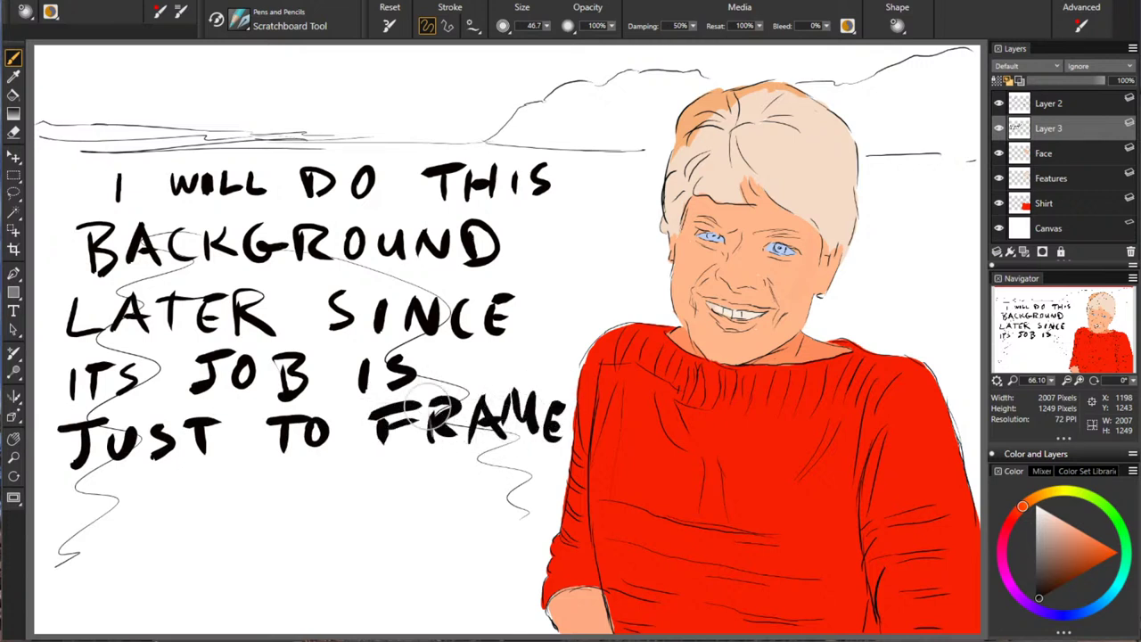
# Handwrite "THE SUBJECT-" as the sixth line of the note
pyautogui.moveTo(62, 486)
pyautogui.mouseDown()
pyautogui.moveTo(62, 520)
pyautogui.moveTo(75, 479)
pyautogui.moveTo(80, 514)
pyautogui.mouseUp()
pyautogui.moveTo(102, 474)
pyautogui.mouseDown()
pyautogui.moveTo(101, 510)
pyautogui.moveTo(107, 494)
pyautogui.mouseUp()
pyautogui.moveTo(118, 476)
pyautogui.mouseDown()
pyautogui.moveTo(118, 513)
pyautogui.moveTo(159, 476)
pyautogui.mouseUp()
pyautogui.moveTo(119, 494); pyautogui.dragTo(148, 494)
pyautogui.moveTo(117, 513); pyautogui.dragTo(160, 510)
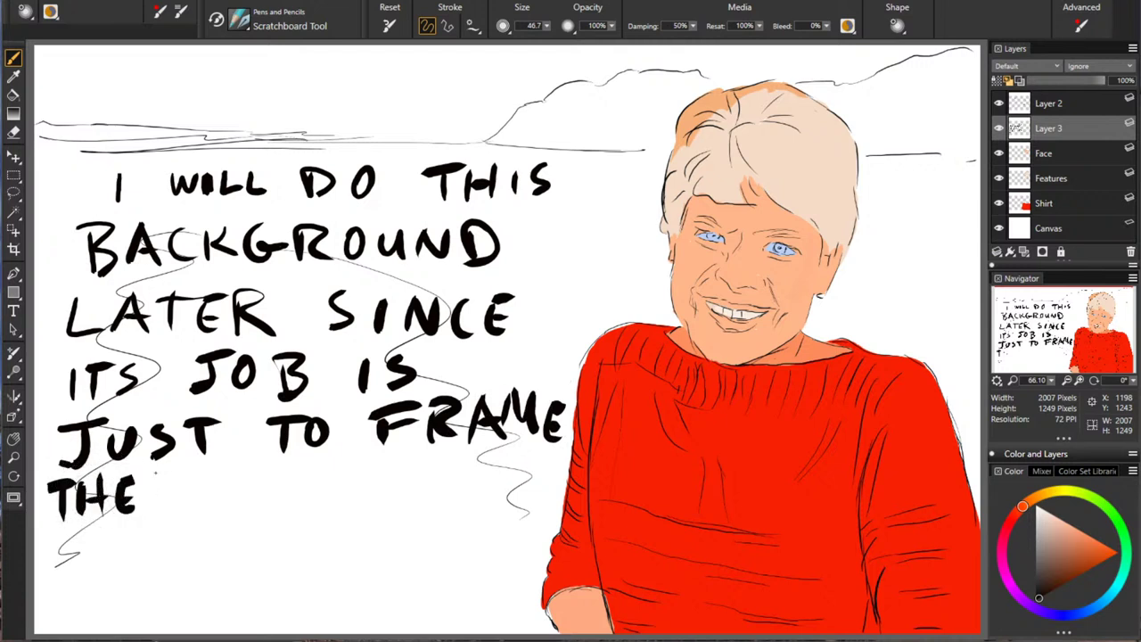
pyautogui.moveTo(205, 474)
pyautogui.mouseDown()
pyautogui.moveTo(175, 510)
pyautogui.moveTo(273, 471)
pyautogui.moveTo(284, 512)
pyautogui.mouseUp()
pyautogui.moveTo(284, 472); pyautogui.dragTo(284, 514)
pyautogui.moveTo(336, 470)
pyautogui.mouseDown()
pyautogui.moveTo(312, 510)
pyautogui.moveTo(346, 465)
pyautogui.mouseUp()
pyautogui.moveTo(362, 466)
pyautogui.mouseDown()
pyautogui.moveTo(362, 500)
pyautogui.moveTo(385, 498)
pyautogui.mouseUp()
pyautogui.moveTo(364, 484)
pyautogui.mouseDown()
pyautogui.moveTo(383, 481)
pyautogui.moveTo(387, 462)
pyautogui.moveTo(421, 496)
pyautogui.mouseUp()
pyautogui.moveTo(451, 460)
pyautogui.mouseDown()
pyautogui.moveTo(449, 490)
pyautogui.moveTo(477, 465)
pyautogui.moveTo(517, 472)
pyautogui.mouseUp()
# Handwrite "DOES NOT NEED" as the seventh line of the note
pyautogui.moveTo(55, 531); pyautogui.dragTo(55, 564)
pyautogui.moveTo(100, 528)
pyautogui.mouseDown()
pyautogui.moveTo(141, 556)
pyautogui.moveTo(139, 542)
pyautogui.mouseUp()
pyautogui.moveTo(126, 558); pyautogui.dragTo(148, 559)
pyautogui.moveTo(211, 528)
pyautogui.mouseDown()
pyautogui.moveTo(210, 558)
pyautogui.moveTo(234, 557)
pyautogui.mouseUp()
pyautogui.moveTo(237, 558)
pyautogui.mouseDown()
pyautogui.moveTo(239, 526)
pyautogui.moveTo(317, 521)
pyautogui.mouseUp()
pyautogui.moveTo(304, 524)
pyautogui.mouseDown()
pyautogui.moveTo(303, 551)
pyautogui.moveTo(366, 549)
pyautogui.mouseUp()
pyautogui.moveTo(369, 549)
pyautogui.mouseDown()
pyautogui.moveTo(374, 521)
pyautogui.moveTo(396, 547)
pyautogui.mouseUp()
pyautogui.moveTo(397, 535); pyautogui.dragTo(439, 547)
pyautogui.moveTo(441, 534); pyautogui.dragTo(462, 543)
pyautogui.moveTo(486, 524); pyautogui.dragTo(478, 543)
# Handwrite "MUCH DETAIL" as the eighth line of the note, near the canvas's lower edge
pyautogui.moveTo(55, 612)
pyautogui.mouseDown()
pyautogui.moveTo(93, 581)
pyautogui.moveTo(100, 610)
pyautogui.mouseUp()
pyautogui.moveTo(112, 582)
pyautogui.mouseDown()
pyautogui.moveTo(132, 585)
pyautogui.moveTo(131, 613)
pyautogui.mouseUp()
pyautogui.moveTo(171, 585)
pyautogui.mouseDown()
pyautogui.moveTo(171, 612)
pyautogui.moveTo(182, 613)
pyautogui.mouseUp()
pyautogui.moveTo(204, 574)
pyautogui.mouseDown()
pyautogui.moveTo(203, 610)
pyautogui.moveTo(211, 592)
pyautogui.moveTo(262, 612)
pyautogui.mouseUp()
pyautogui.moveTo(264, 571)
pyautogui.mouseDown()
pyautogui.moveTo(282, 574)
pyautogui.moveTo(266, 610)
pyautogui.mouseUp()
pyautogui.moveTo(314, 571)
pyautogui.mouseDown()
pyautogui.moveTo(314, 608)
pyautogui.moveTo(335, 606)
pyautogui.mouseUp()
pyautogui.moveTo(314, 570); pyautogui.dragTo(333, 571)
pyautogui.moveTo(315, 588); pyautogui.dragTo(362, 610)
pyautogui.moveTo(344, 572); pyautogui.dragTo(398, 567)
pyautogui.moveTo(403, 574)
pyautogui.mouseDown()
pyautogui.moveTo(389, 608)
pyautogui.moveTo(414, 608)
pyautogui.mouseUp()
pyautogui.moveTo(394, 595); pyautogui.dragTo(439, 606)
pyautogui.moveTo(460, 570)
pyautogui.mouseDown()
pyautogui.moveTo(460, 605)
pyautogui.moveTo(487, 604)
pyautogui.mouseUp()
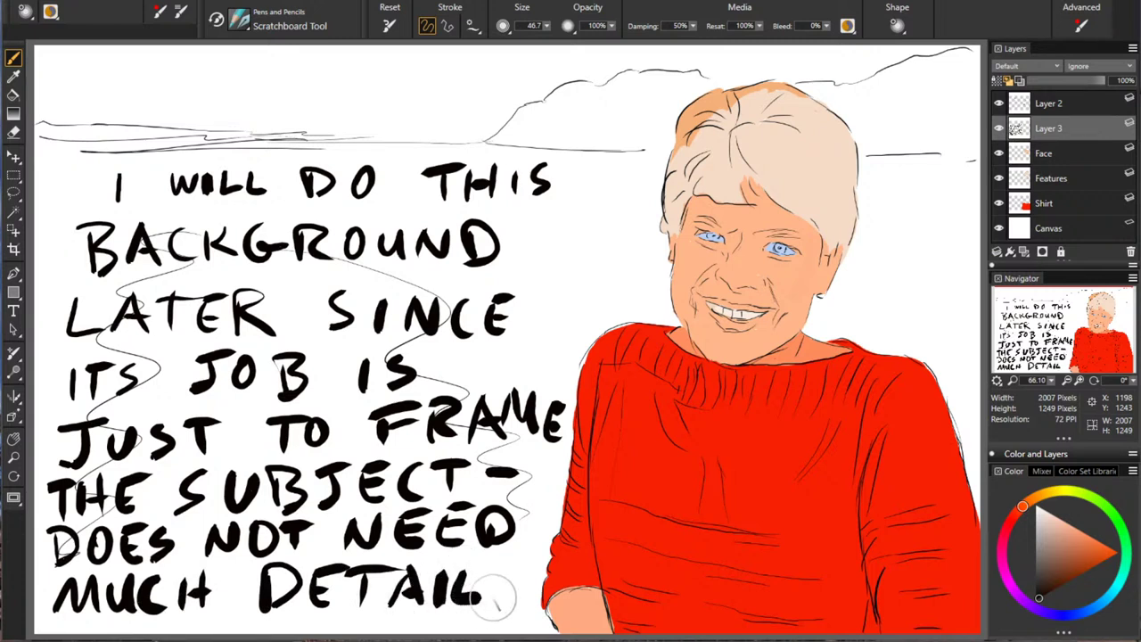